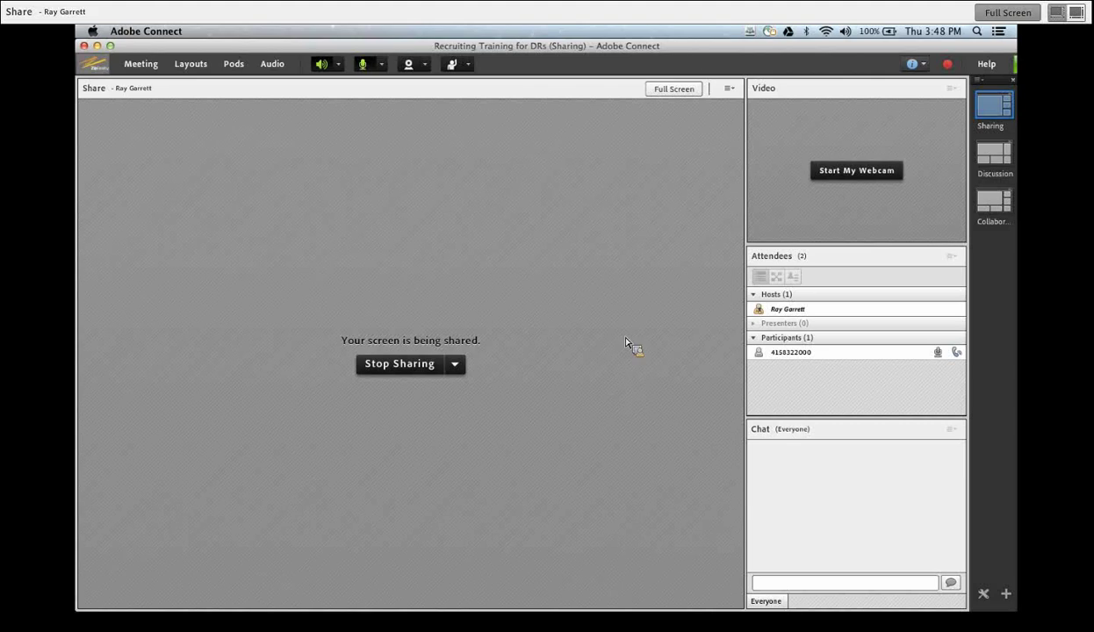
Step: Switch to Searchlight in Google Chrome and close the previous search results
{"action": "key", "text": "ctrl+Up"}
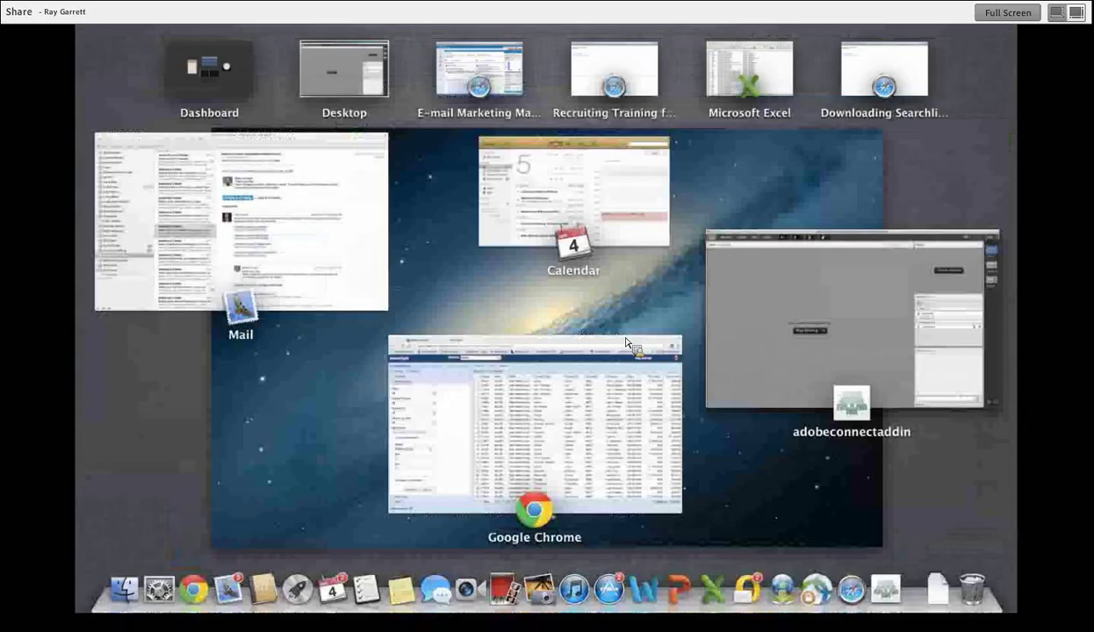
{"action": "left_click", "coordinate": [457, 427]}
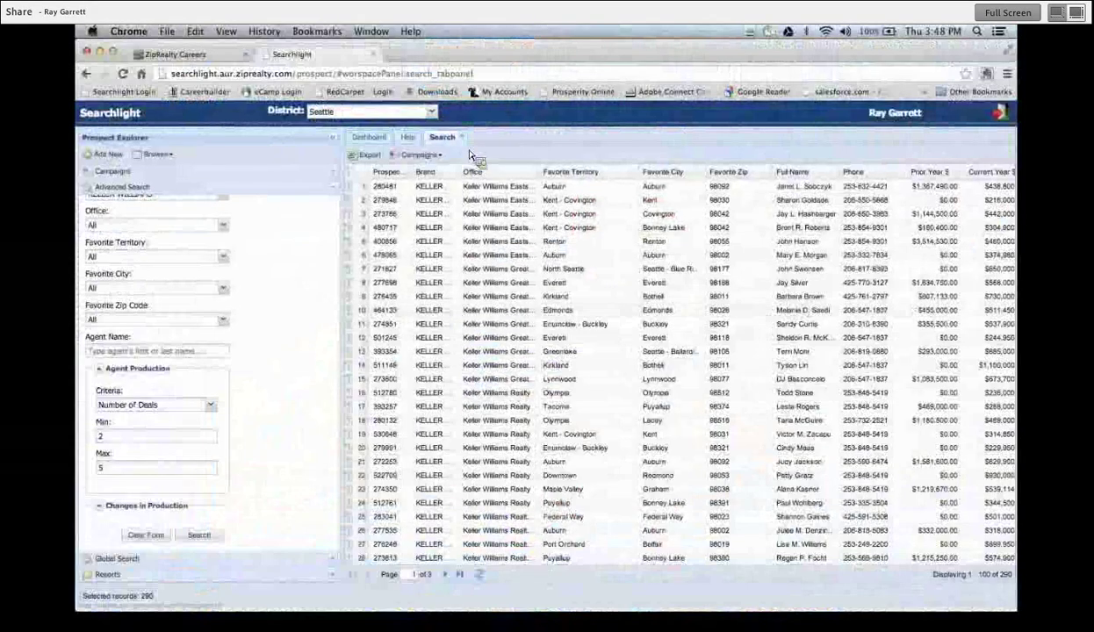
{"action": "left_click", "coordinate": [466, 141]}
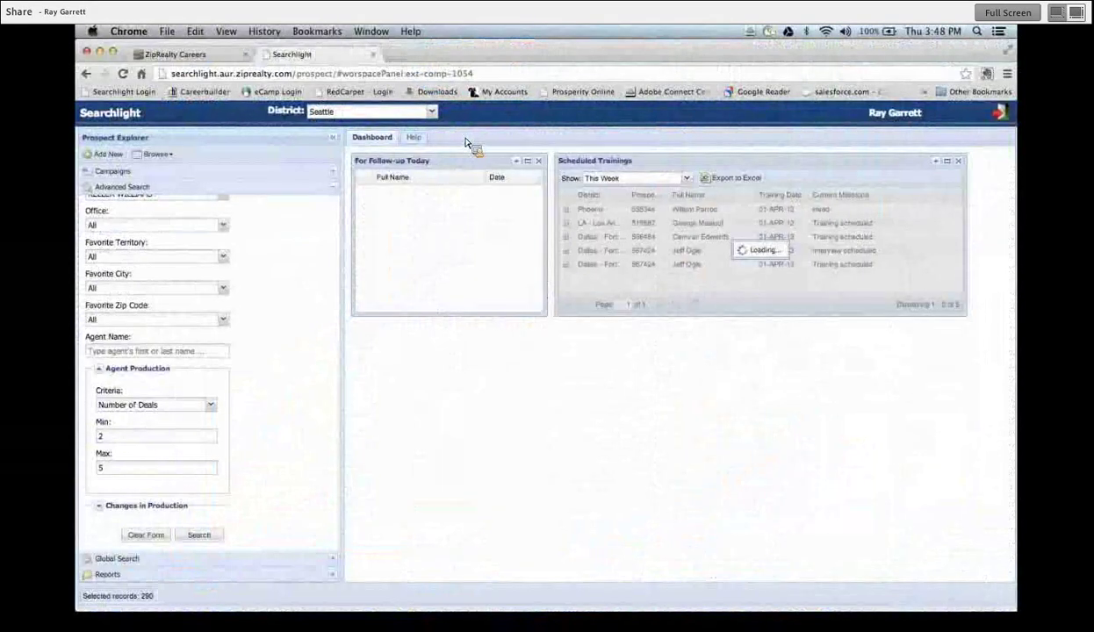
Step: Clear the advanced search form and set the Brand filter to KELLER WILLIAMS
{"action": "left_click", "coordinate": [149, 534]}
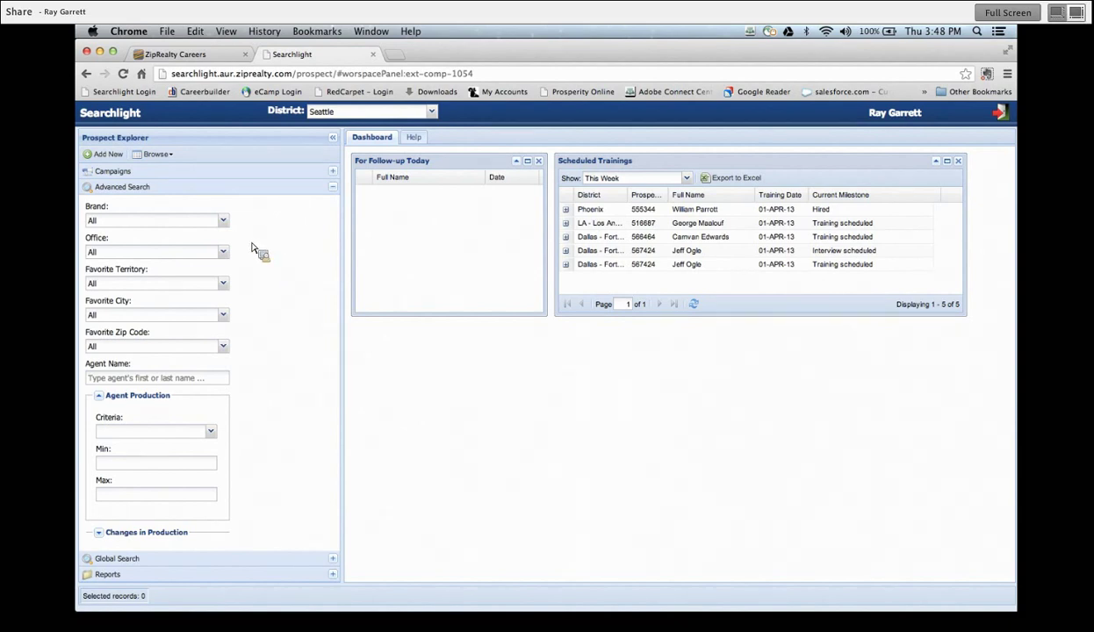
{"action": "left_click", "coordinate": [224, 220]}
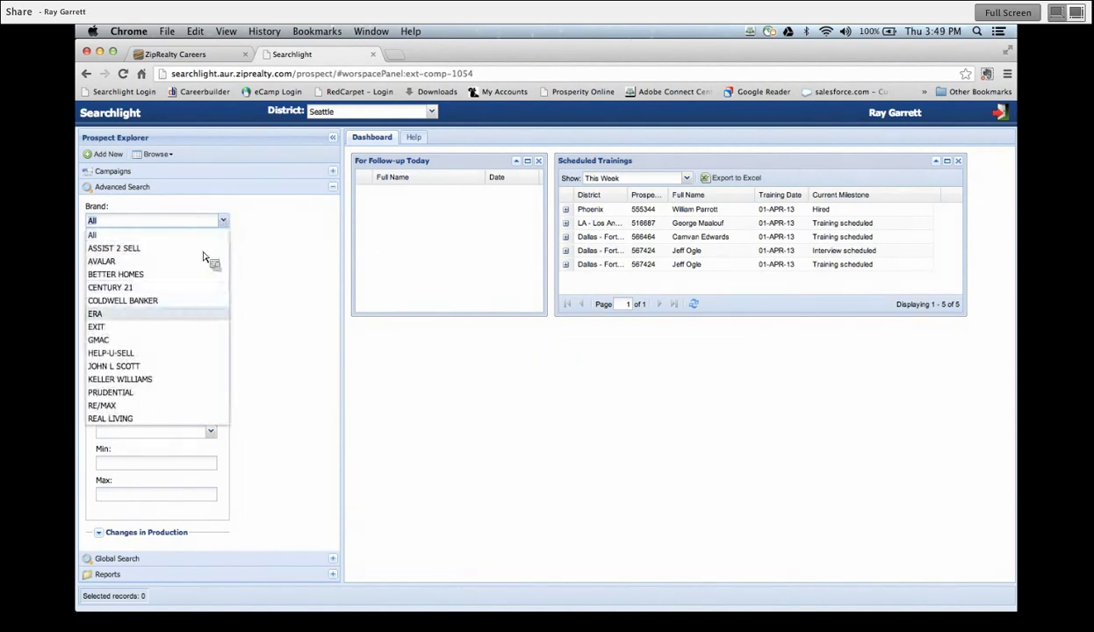
{"action": "left_click", "coordinate": [154, 379]}
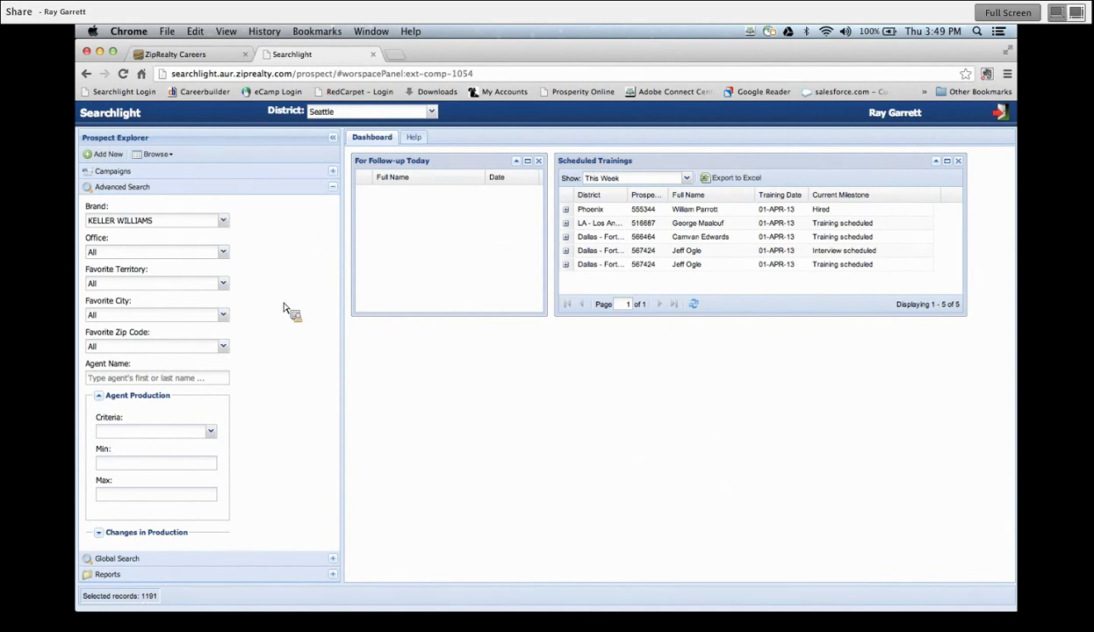
{"action": "scroll", "coordinate": [286, 309], "scroll_direction": "down", "scroll_amount": 2}
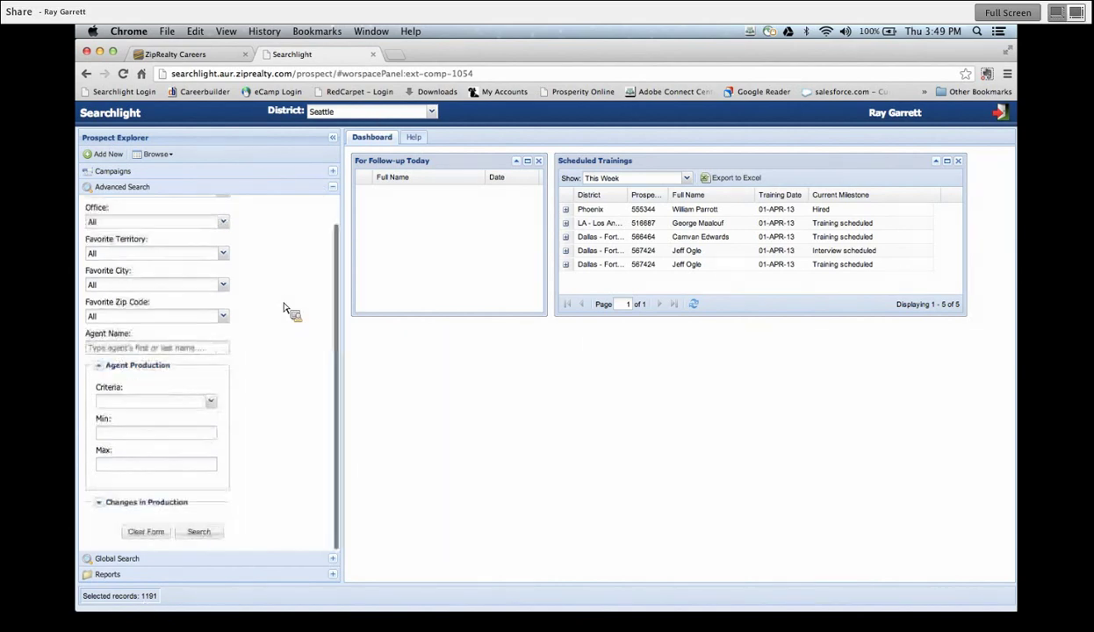
Step: Set the agent production criteria to Number of Deals with a minimum of 2 and a maximum of 5, and run the search
{"action": "left_click", "coordinate": [101, 365]}
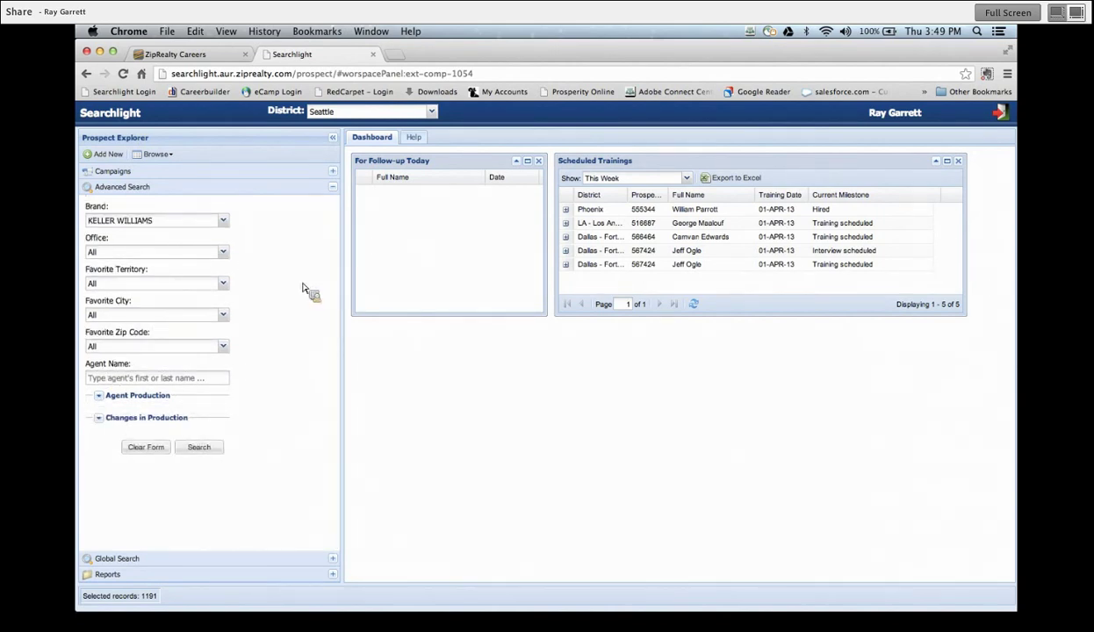
{"action": "left_click", "coordinate": [104, 399]}
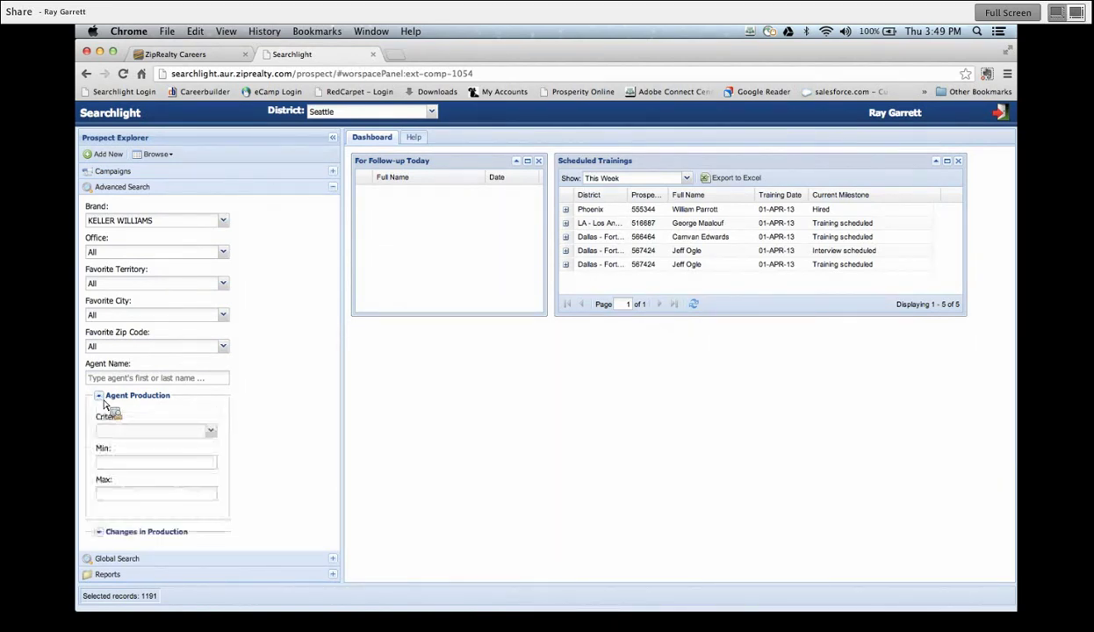
{"action": "left_click", "coordinate": [211, 432]}
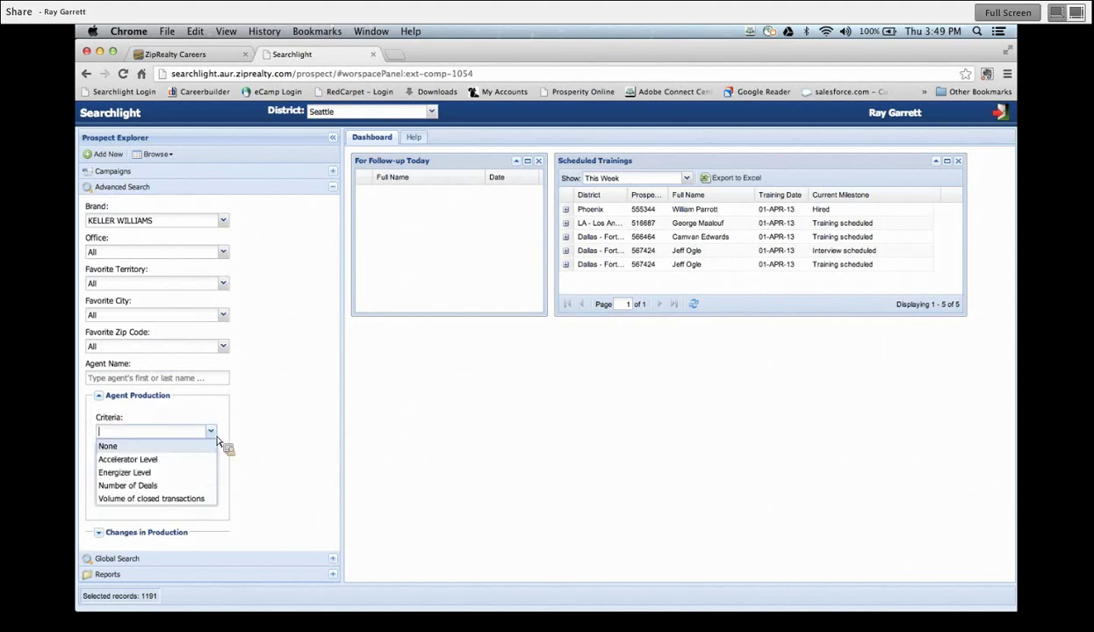
{"action": "left_click", "coordinate": [188, 483]}
{"action": "left_click", "coordinate": [159, 467]}
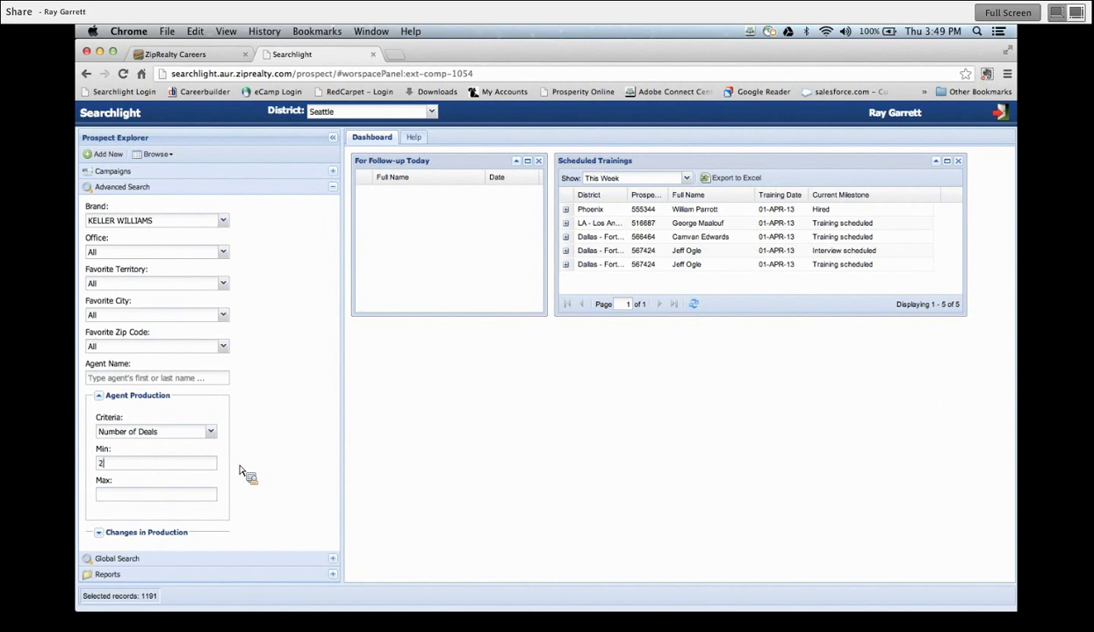
{"action": "type", "text": "2"}
{"action": "left_click", "coordinate": [204, 494]}
{"action": "left_click", "coordinate": [99, 496]}
{"action": "type", "text": "5"}
{"action": "left_click", "coordinate": [144, 497]}
{"action": "type", "text": "5"}
{"action": "scroll", "coordinate": [296, 466], "scroll_direction": "down", "scroll_amount": 1}
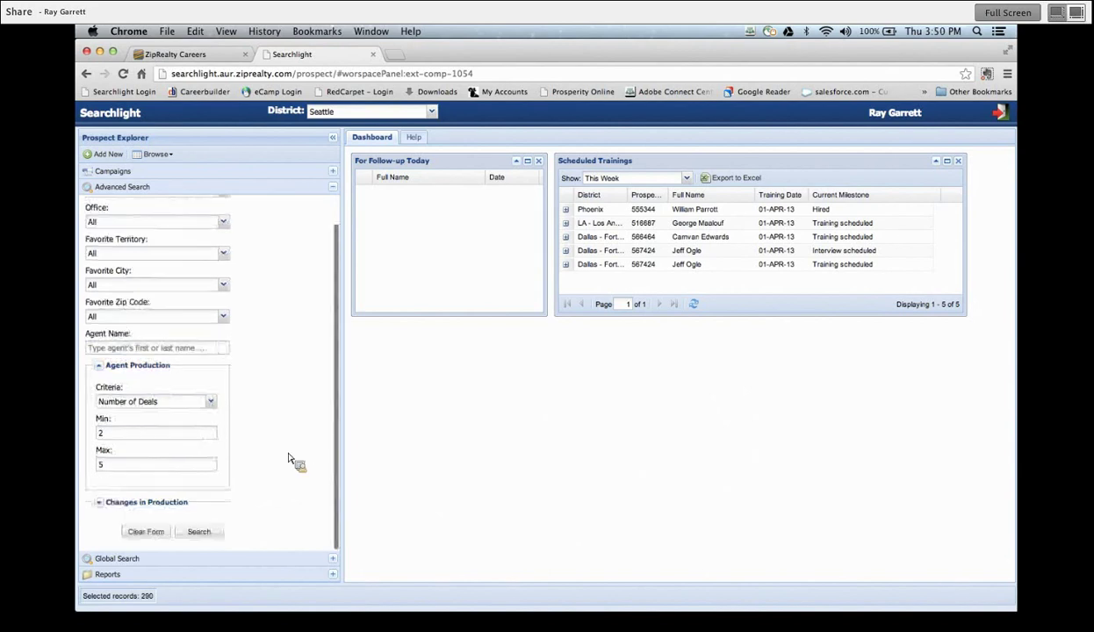
{"action": "left_click", "coordinate": [203, 536]}
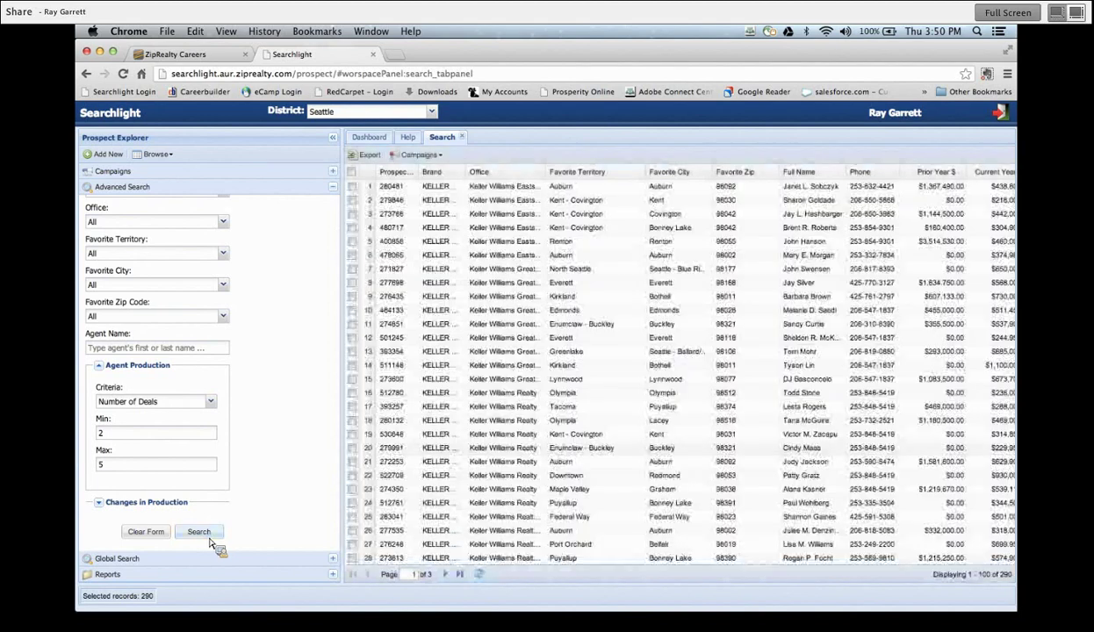
Step: Export the search results to Downloads as 20130404_125007.csv and open the file in Excel
{"action": "left_click", "coordinate": [369, 156]}
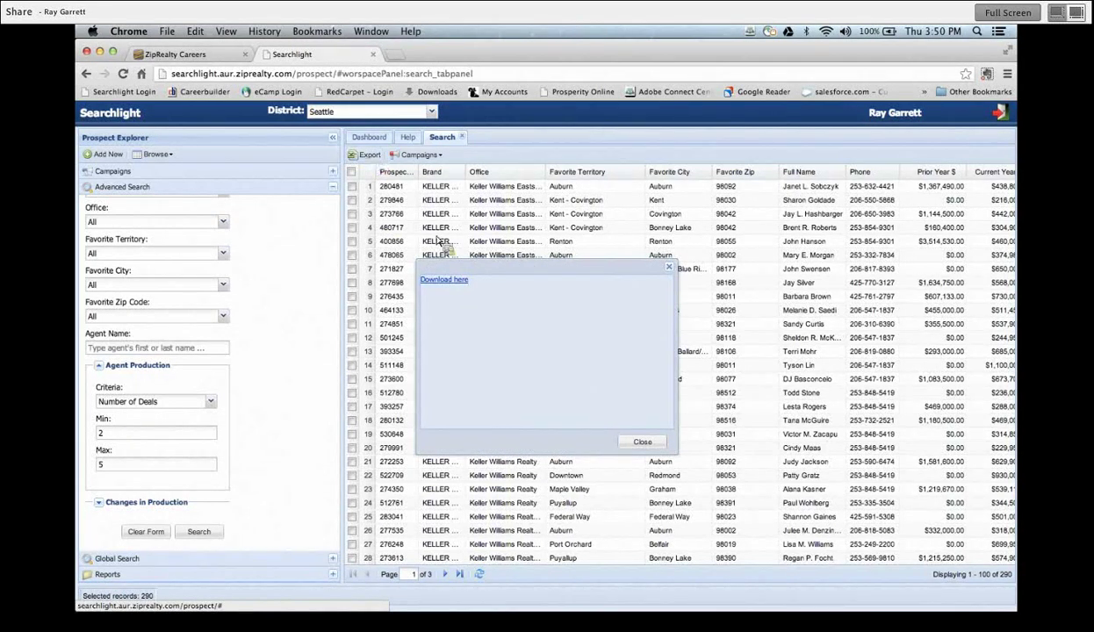
{"action": "left_click", "coordinate": [458, 283]}
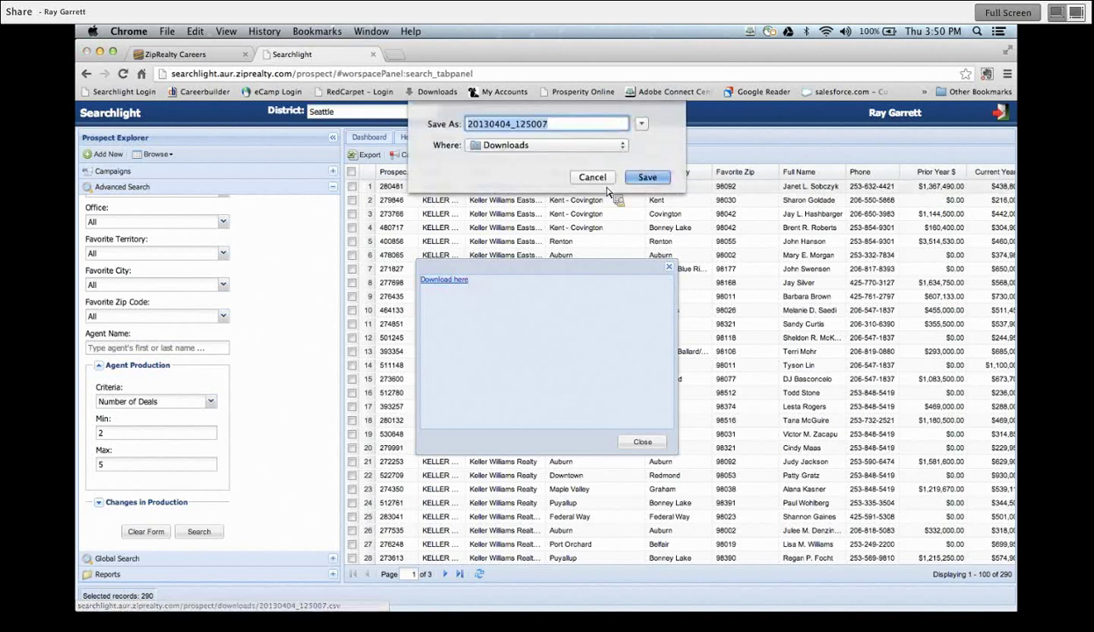
{"action": "left_click", "coordinate": [647, 179]}
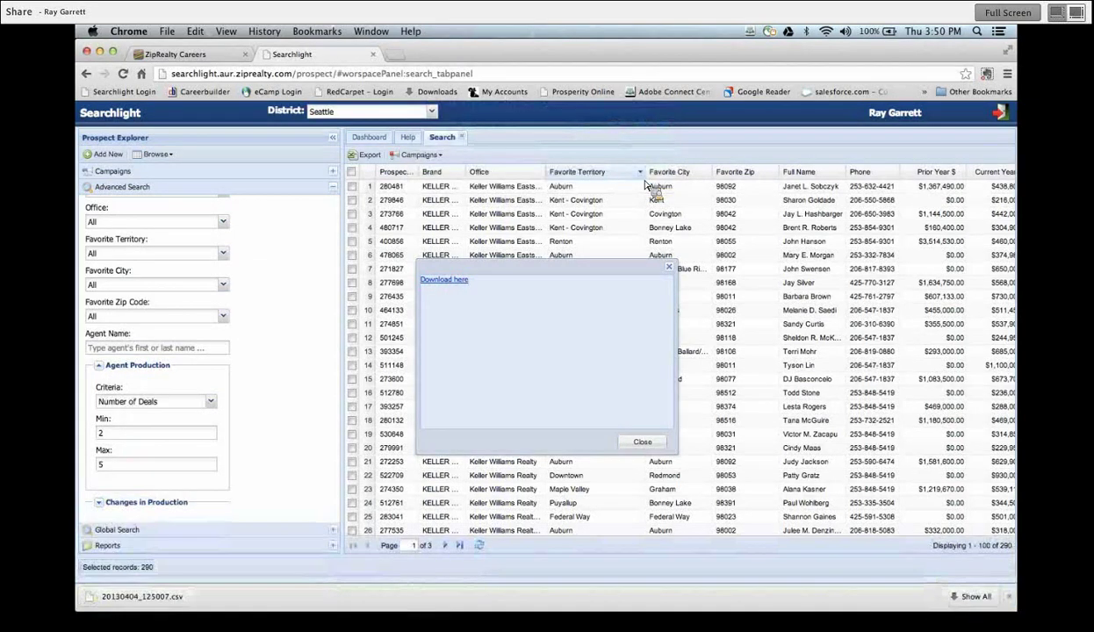
{"action": "left_click", "coordinate": [643, 441]}
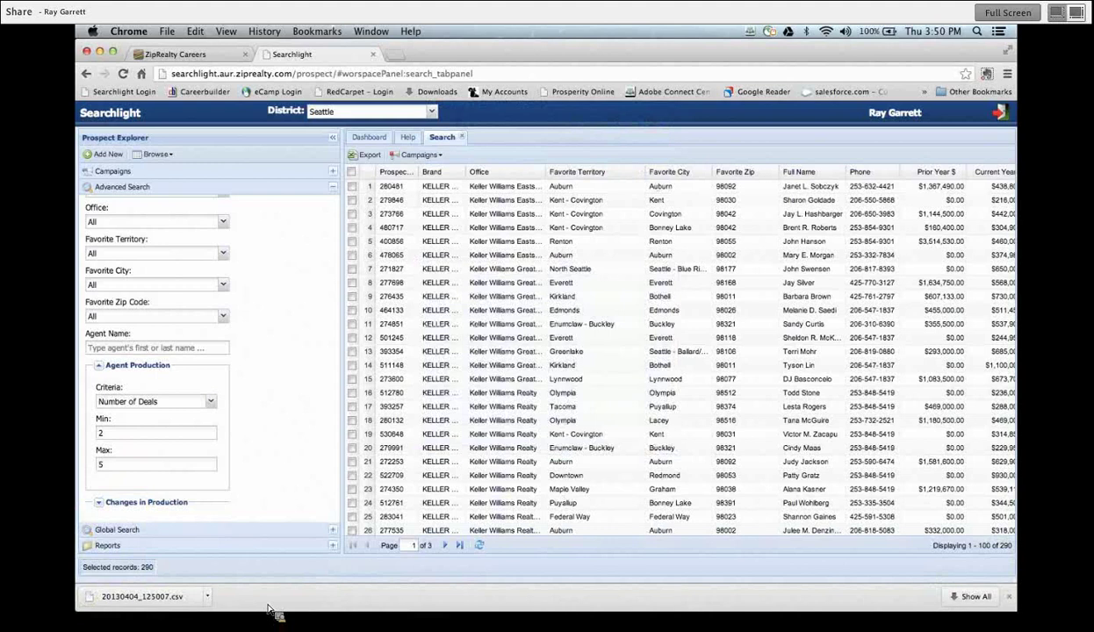
{"action": "left_click", "coordinate": [145, 598]}
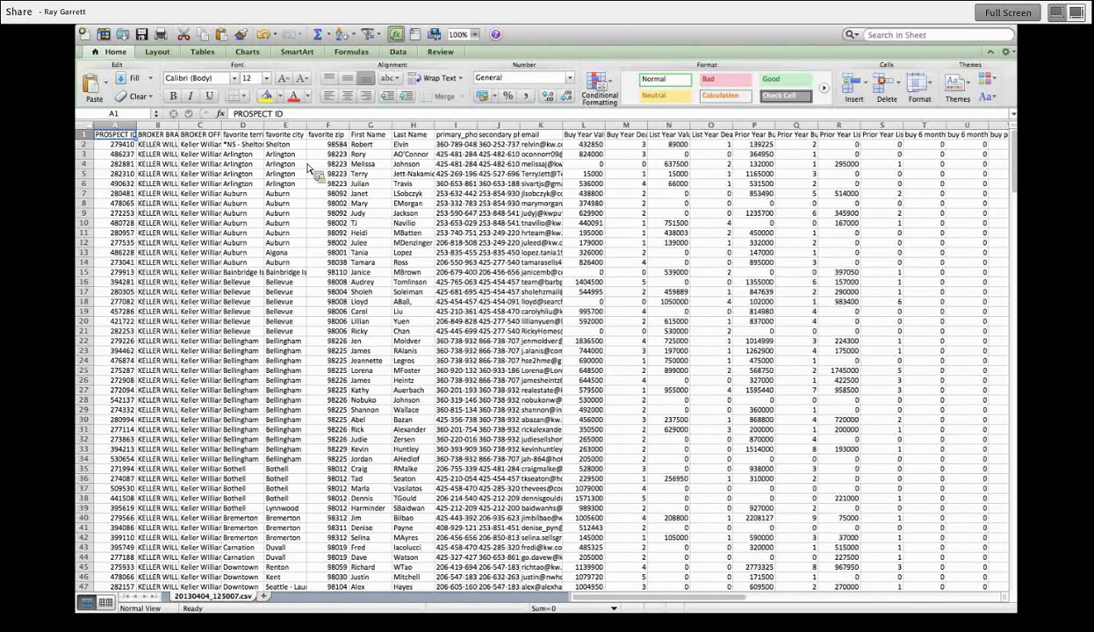
Step: Delete the PROSPECT ID column and the favorite territory, favorite city and favorite zip columns
{"action": "left_click", "coordinate": [130, 128]}
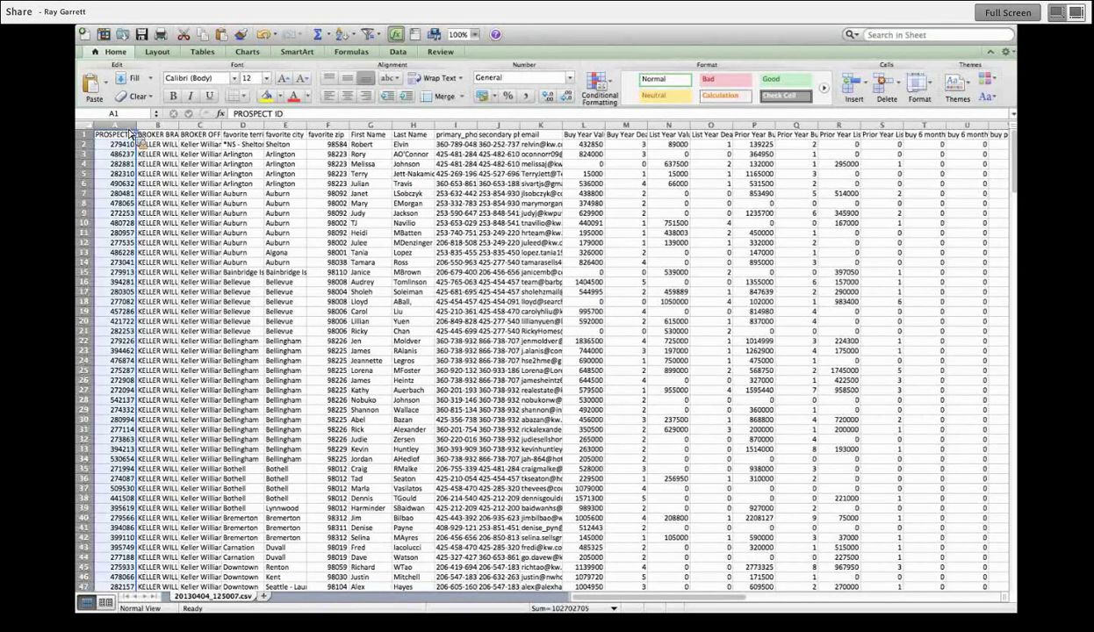
{"action": "right_click", "coordinate": [130, 132]}
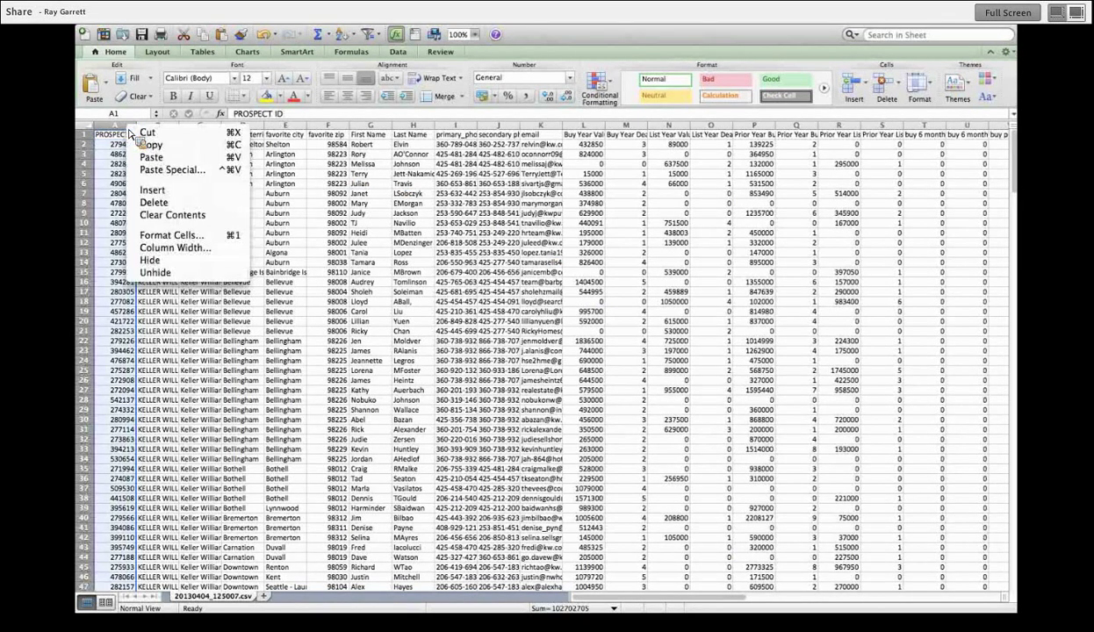
{"action": "left_click", "coordinate": [154, 205]}
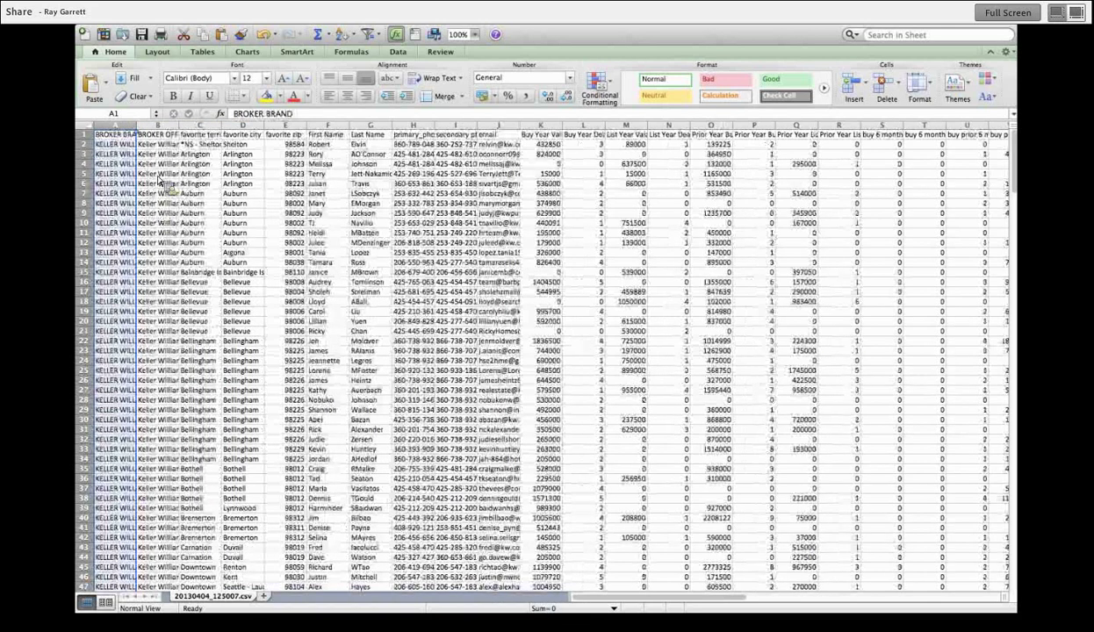
{"action": "left_click", "coordinate": [205, 128]}
{"action": "left_click_drag", "start_coordinate": [204, 129], "coordinate": [312, 129]}
{"action": "right_click", "coordinate": [263, 170]}
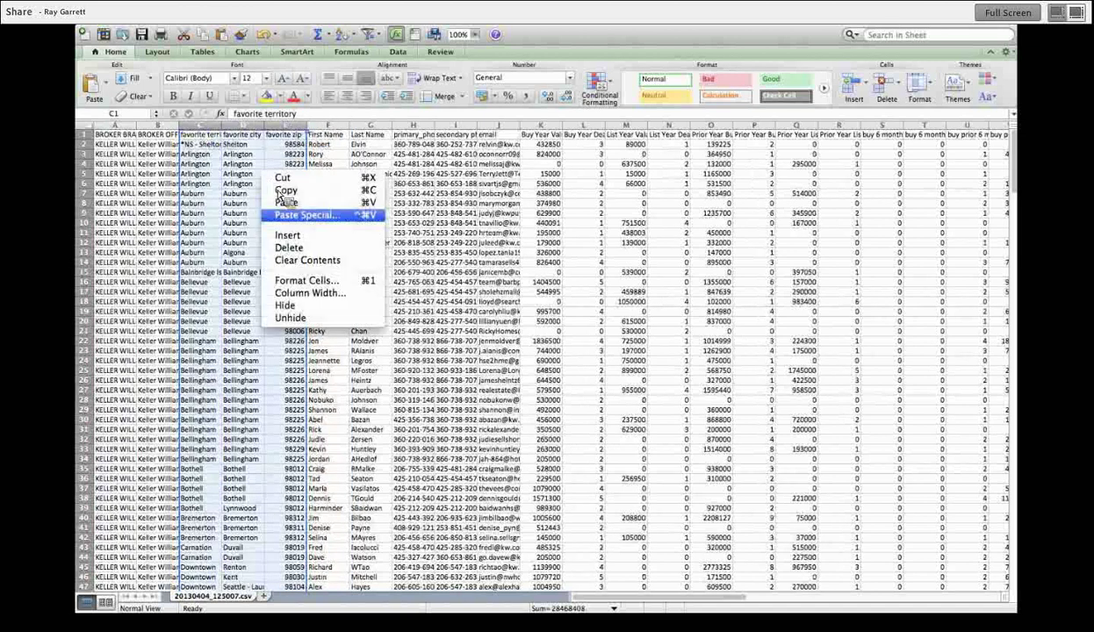
{"action": "left_click", "coordinate": [299, 250]}
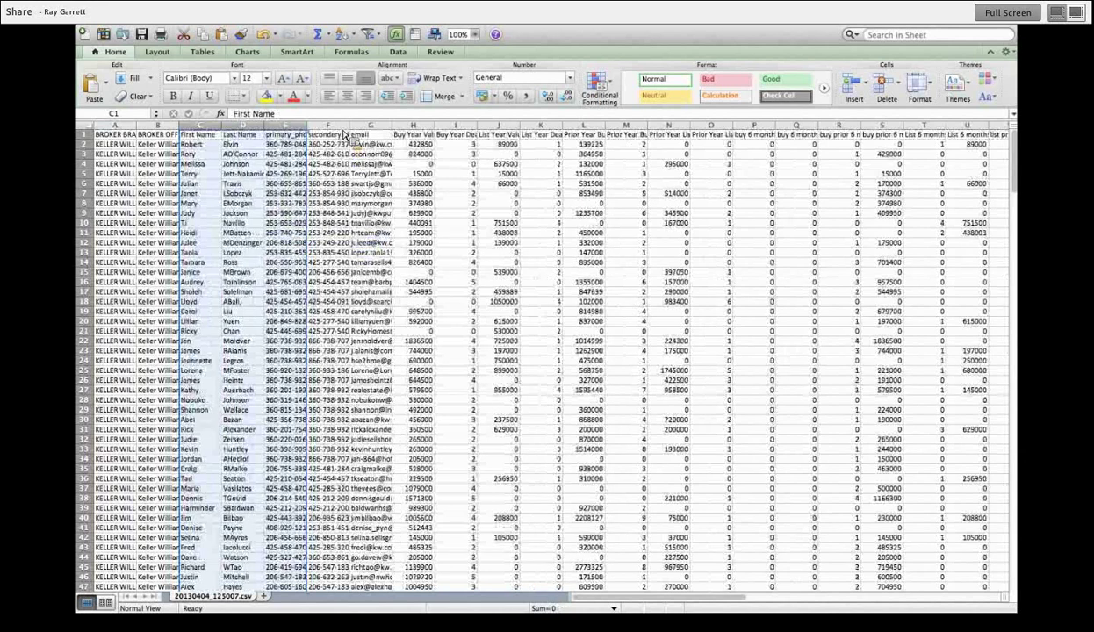
Step: Delete the secondary phone column and all columns after email, from Buy Year Value through the address fields
{"action": "left_click", "coordinate": [342, 125]}
{"action": "right_click", "coordinate": [347, 138]}
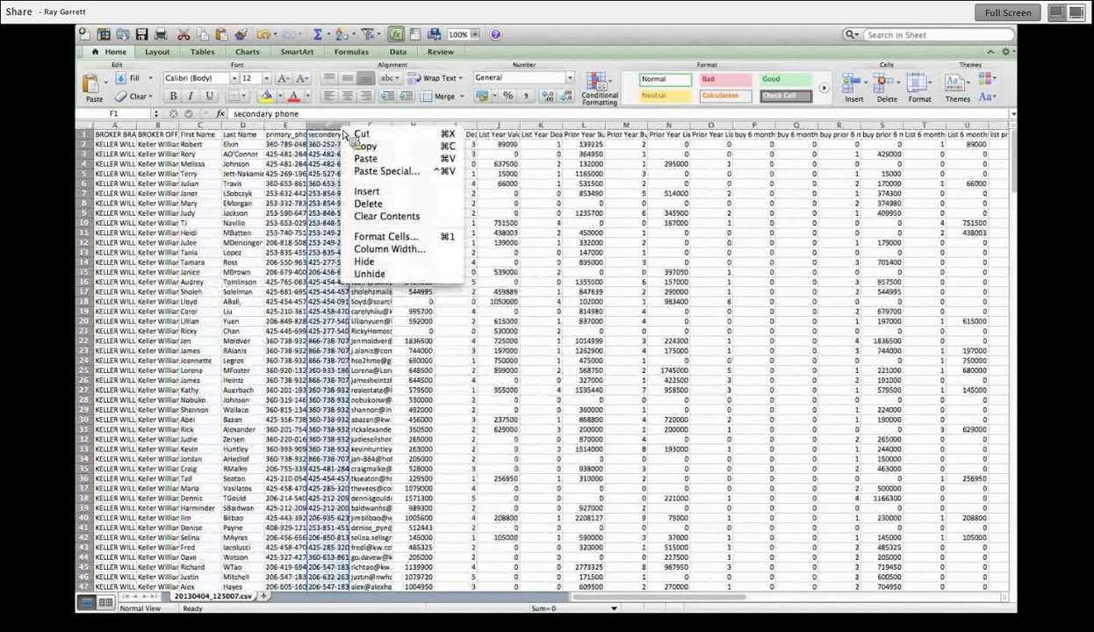
{"action": "left_click", "coordinate": [369, 209]}
{"action": "left_click_drag", "start_coordinate": [371, 126], "coordinate": [988, 80]}
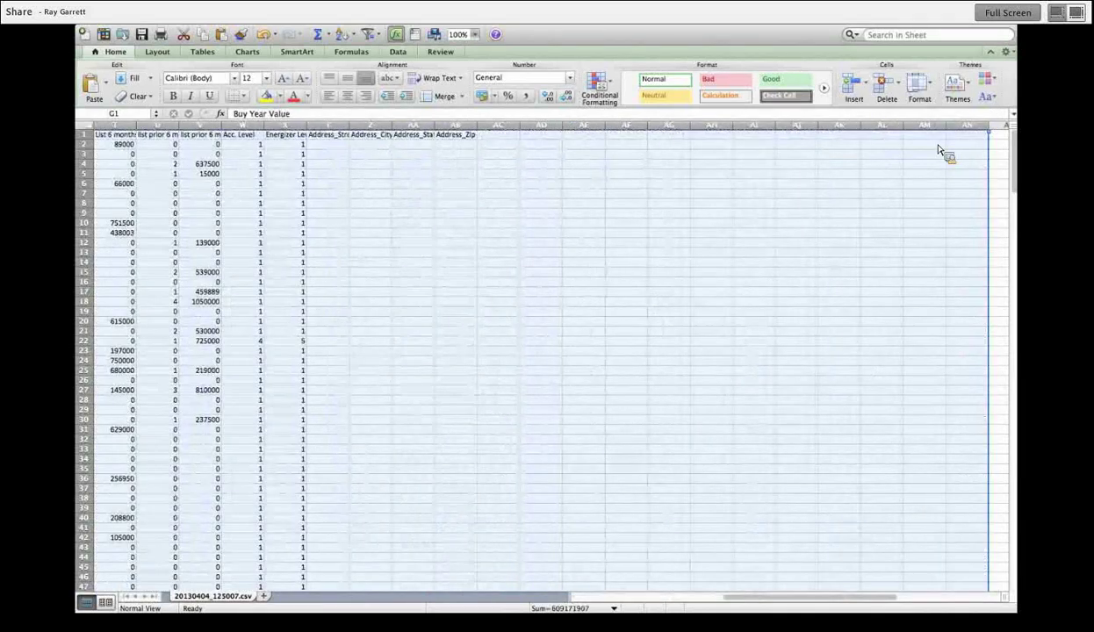
{"action": "right_click", "coordinate": [709, 214]}
{"action": "left_click", "coordinate": [718, 283]}
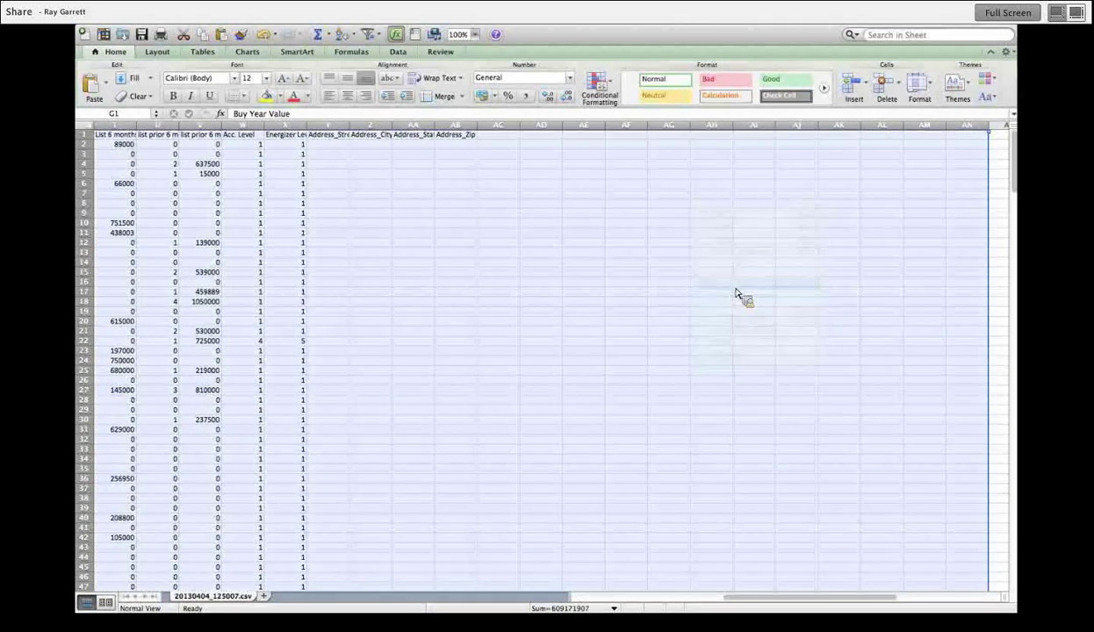
{"action": "left_click", "coordinate": [553, 292]}
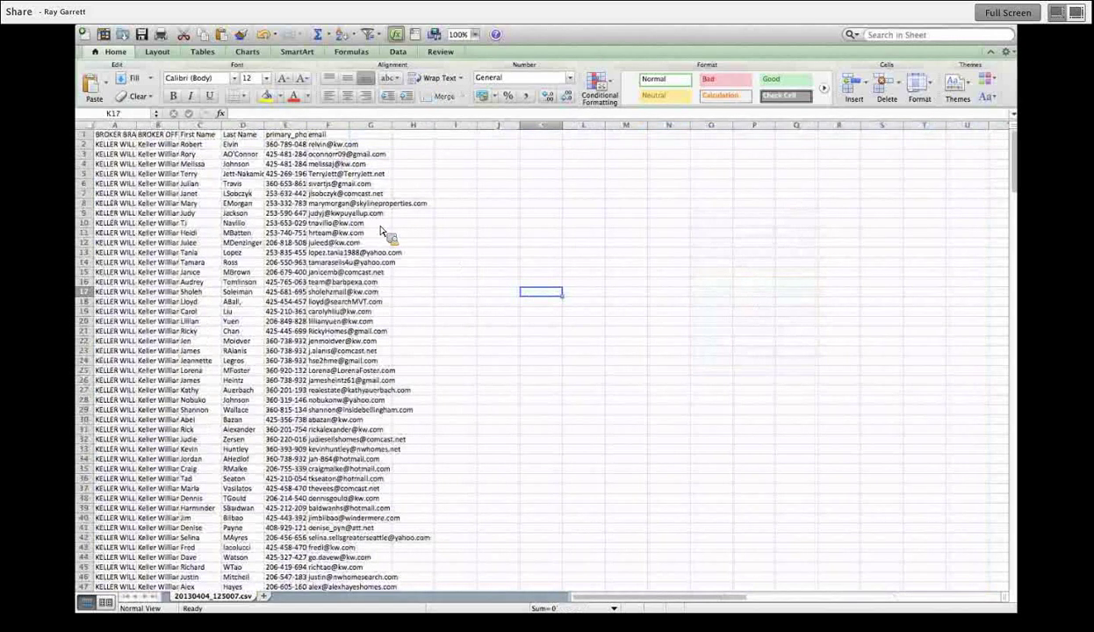
{"action": "left_click", "coordinate": [210, 127]}
{"action": "left_click_drag", "start_coordinate": [210, 130], "coordinate": [129, 128]}
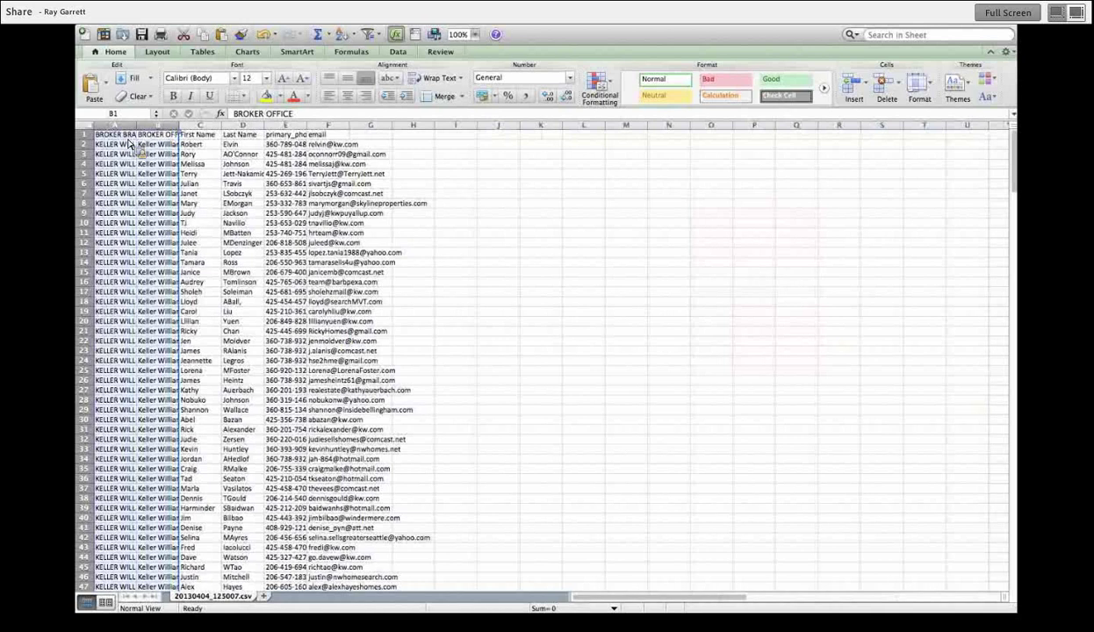
{"action": "left_click", "coordinate": [193, 128]}
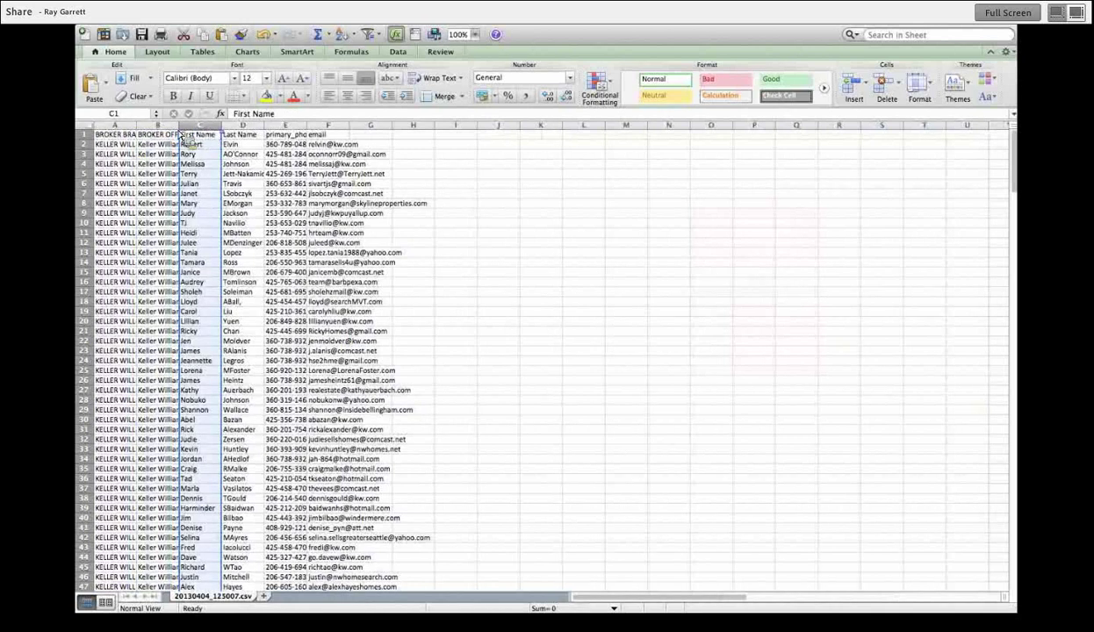
{"action": "left_click", "coordinate": [172, 128]}
{"action": "left_click_drag", "start_coordinate": [130, 128], "coordinate": [141, 129]}
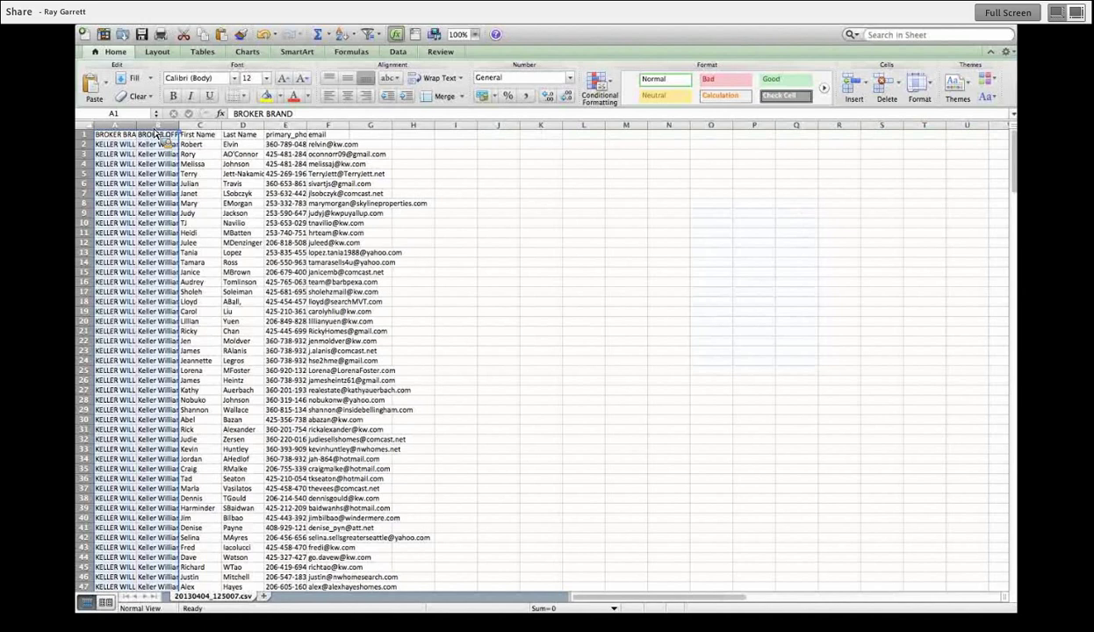
{"action": "left_click", "coordinate": [161, 185]}
Step: Move the BROKER BRAND and BROKER OFFICE columns to the end of the contact list, after the email column
{"action": "left_click", "coordinate": [169, 126]}
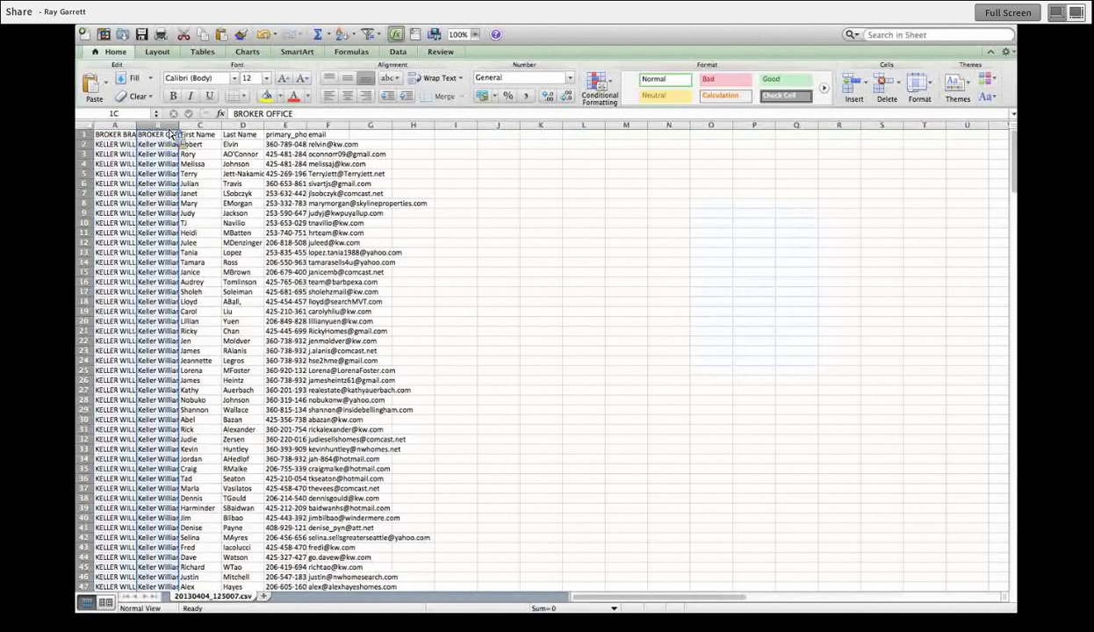
{"action": "left_click", "coordinate": [119, 126], "text": "shift"}
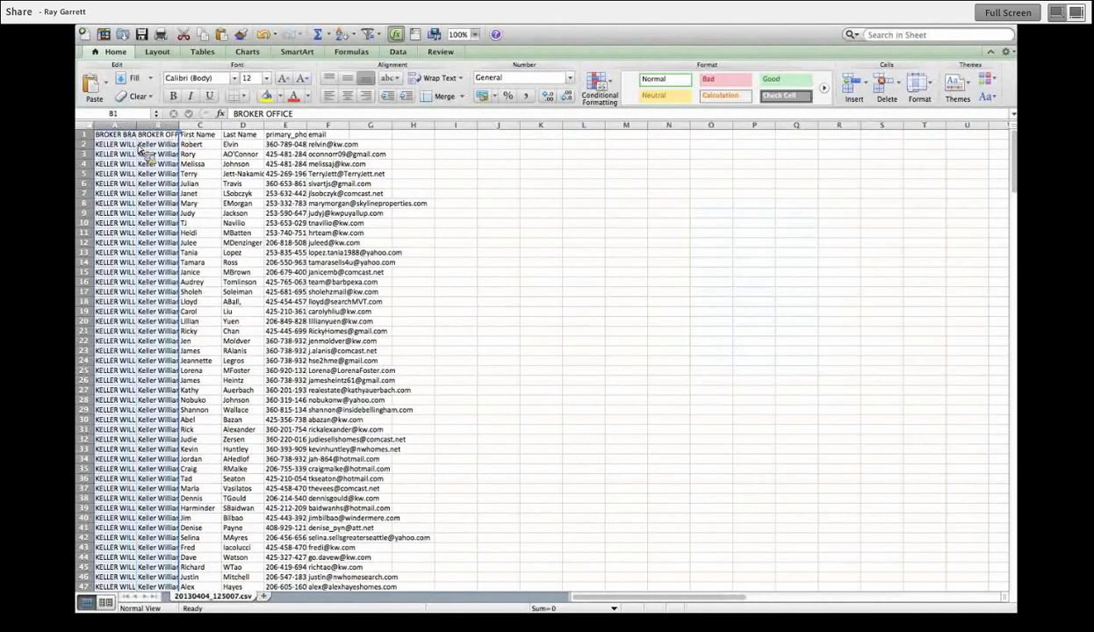
{"action": "right_click", "coordinate": [139, 148]}
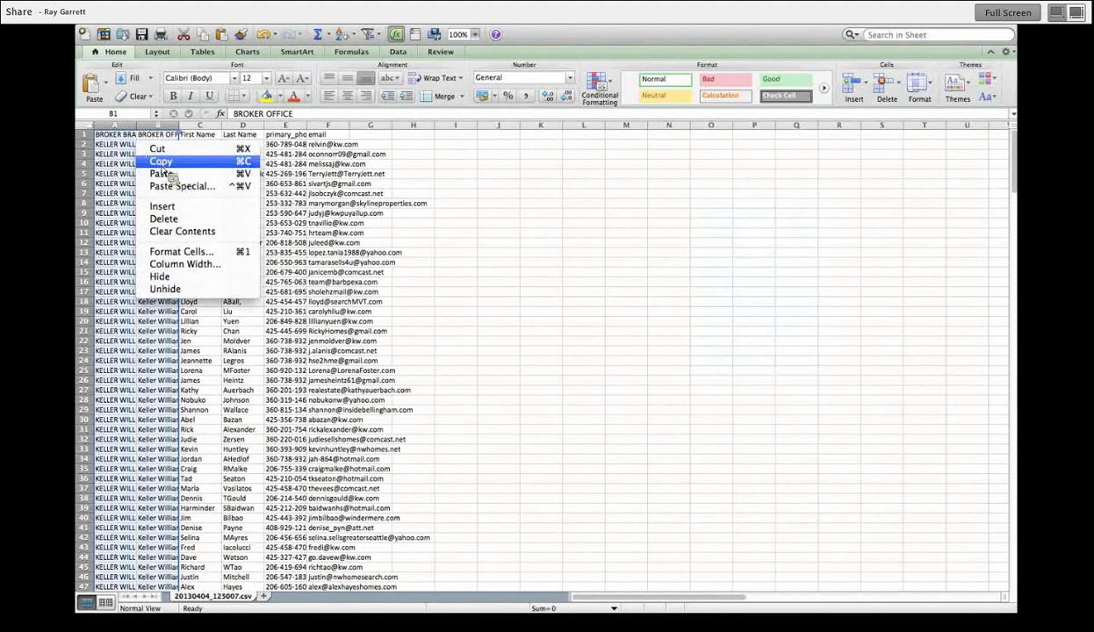
{"action": "left_click", "coordinate": [163, 161]}
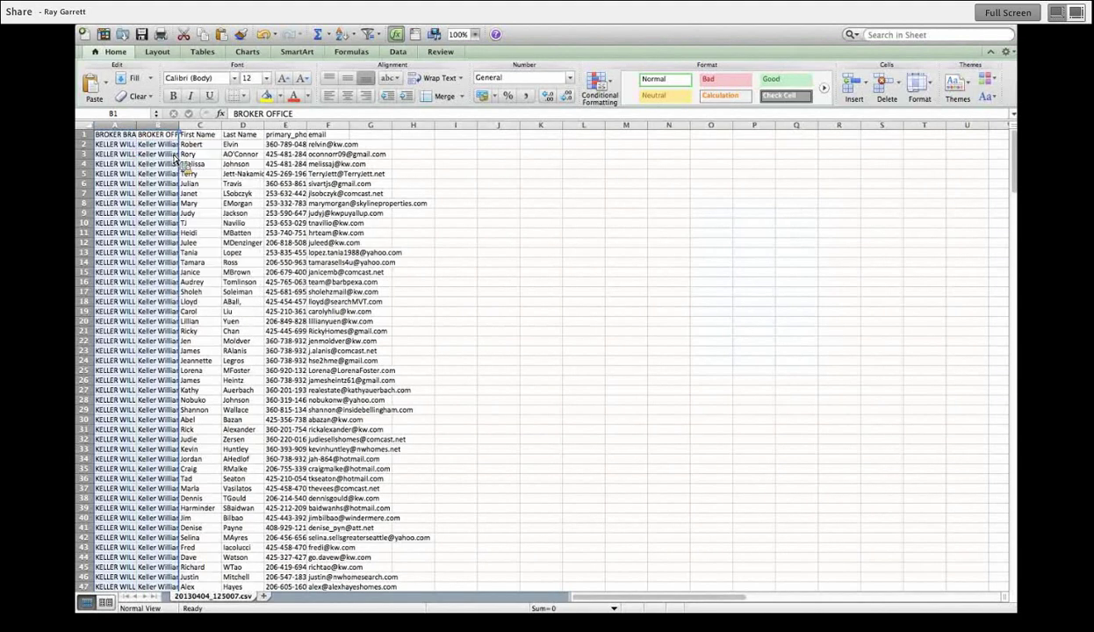
{"action": "left_click", "coordinate": [369, 127]}
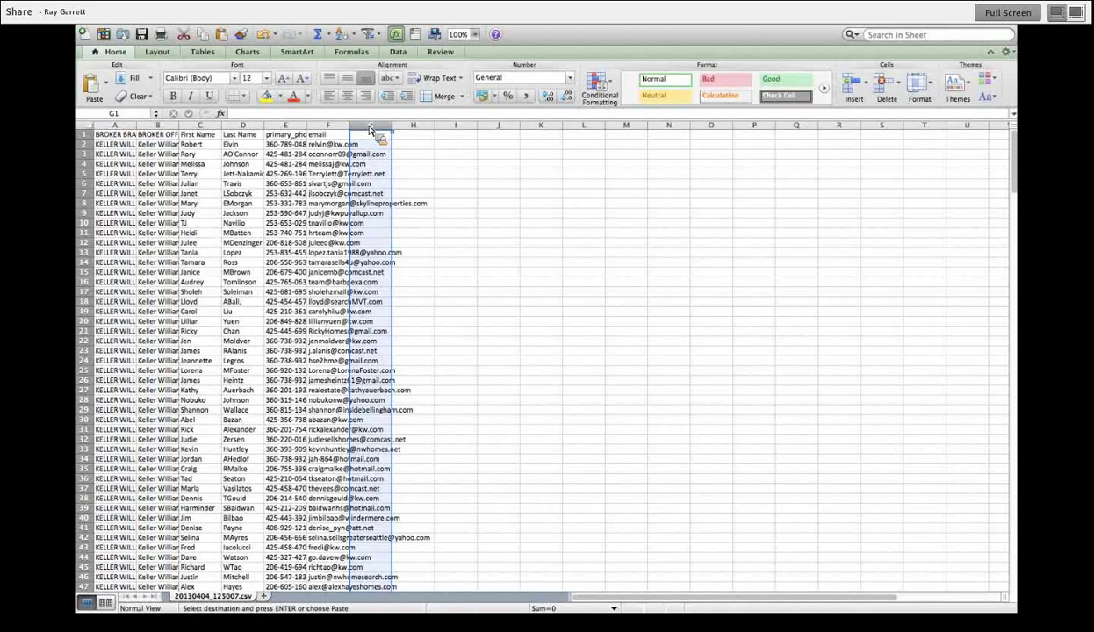
{"action": "right_click", "coordinate": [369, 128]}
{"action": "left_click", "coordinate": [413, 188]}
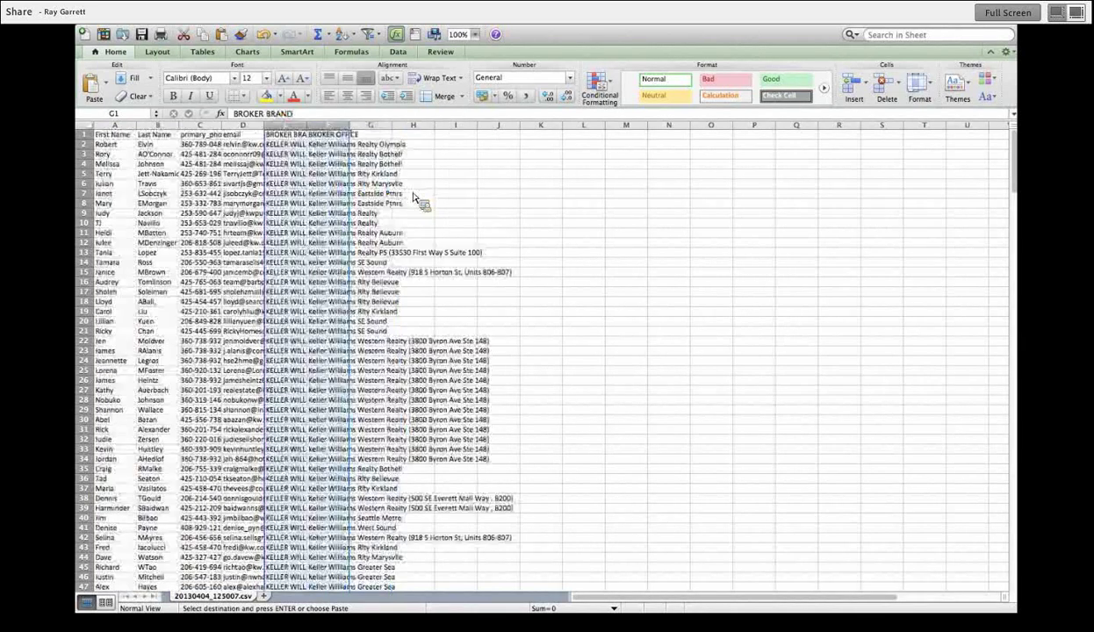
{"action": "left_click", "coordinate": [153, 145]}
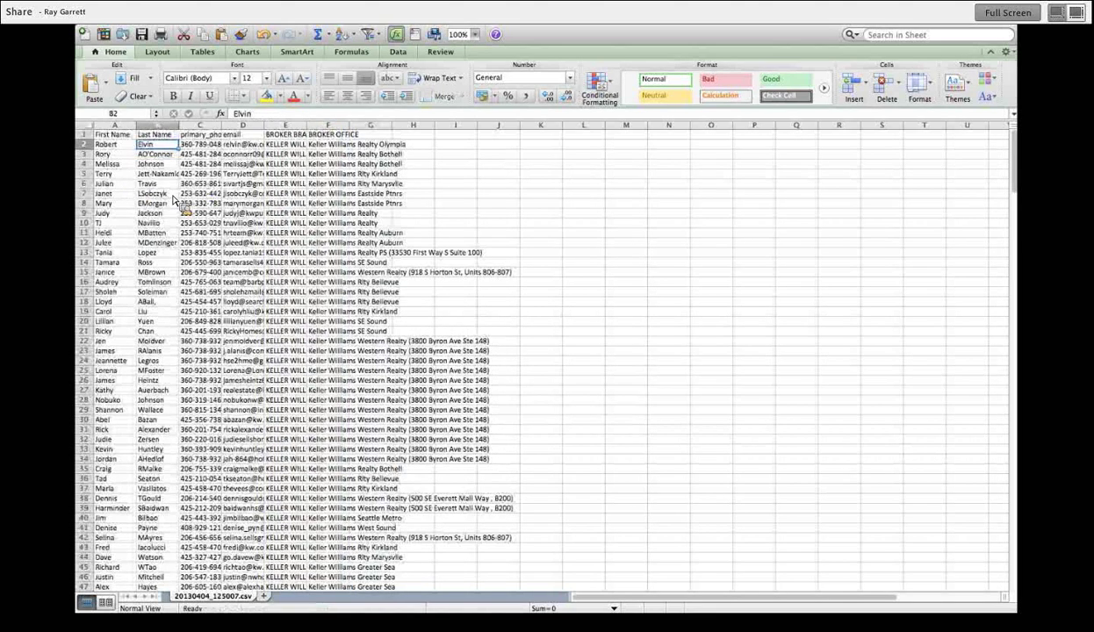
{"action": "left_click", "coordinate": [134, 136]}
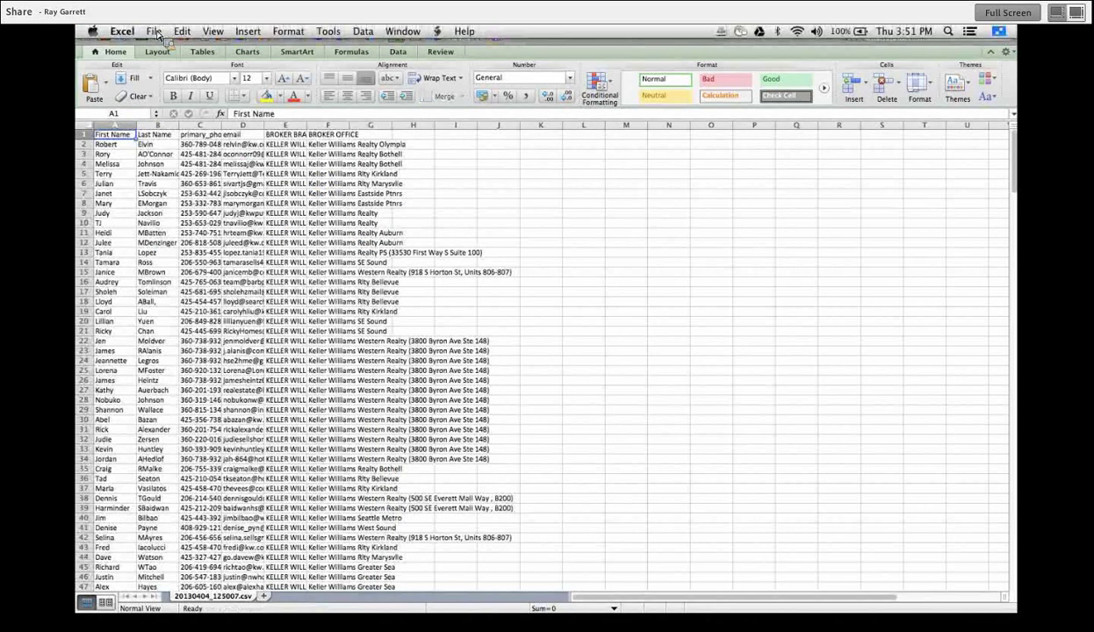
{"action": "left_click", "coordinate": [155, 32]}
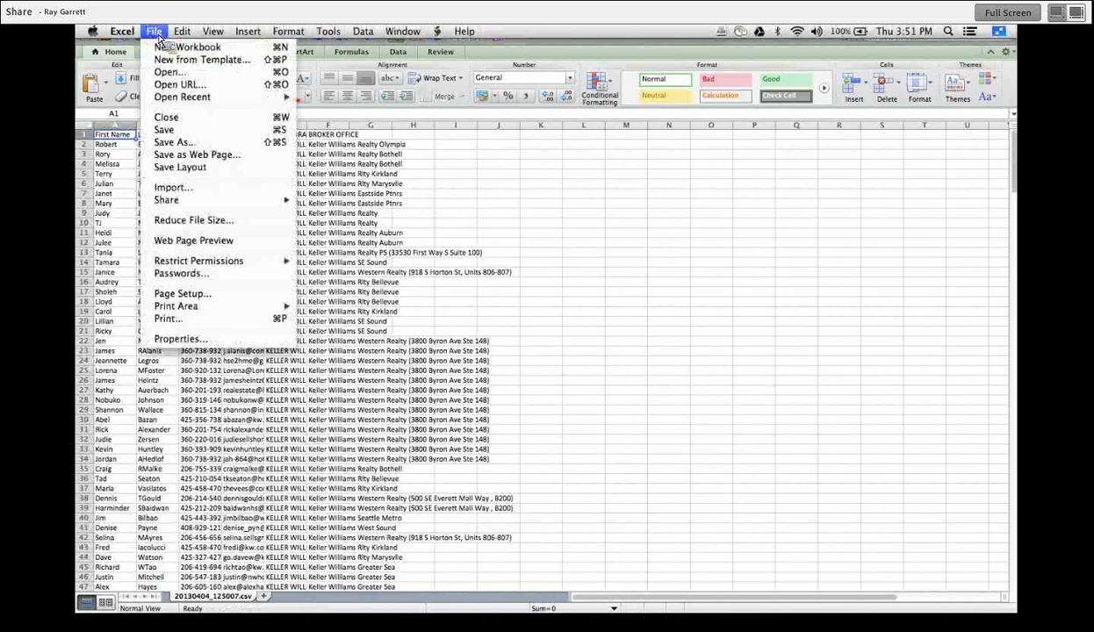
{"action": "left_click", "coordinate": [168, 143]}
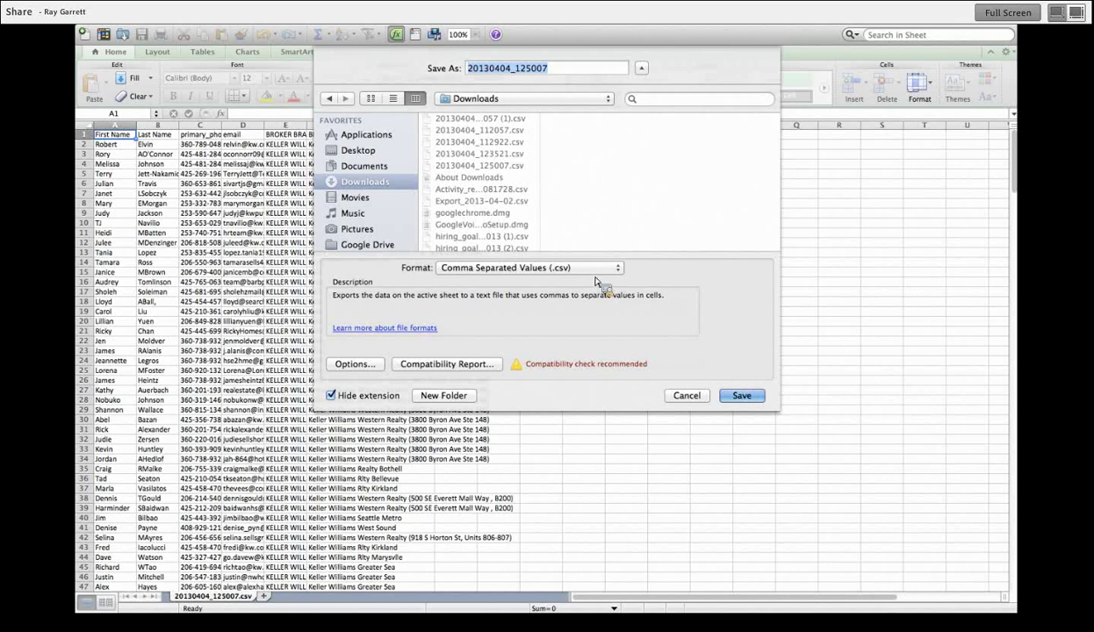
{"action": "type", "text": "Seattle K"}
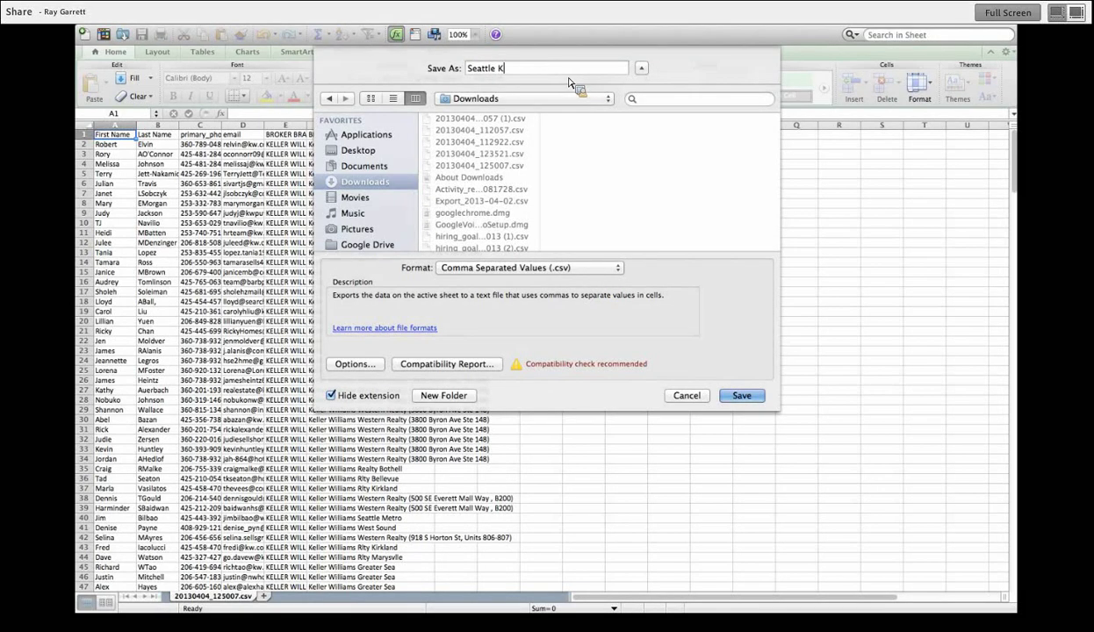
{"action": "type", "text": "W 4"}
{"action": "key", "text": "BackSpace"}
{"action": "type", "text": "2-7 deals"}
{"action": "left_click", "coordinate": [688, 399]}
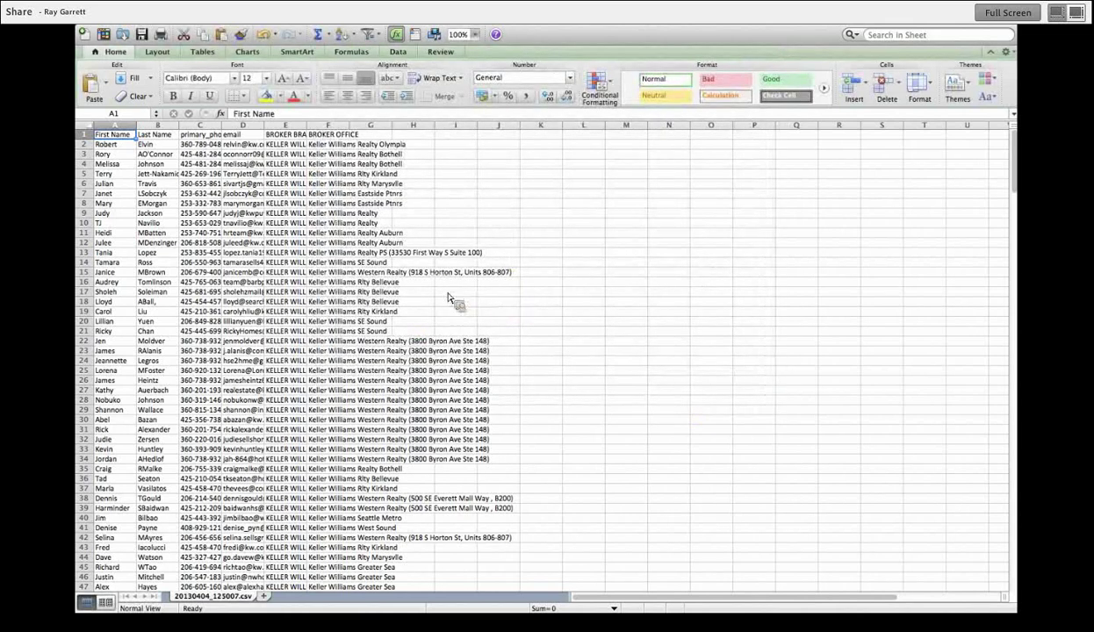
Step: Switch to Safari, close the Adobe Connect meeting page and load ecampaignpro.com
{"action": "key", "text": "ctrl+Up"}
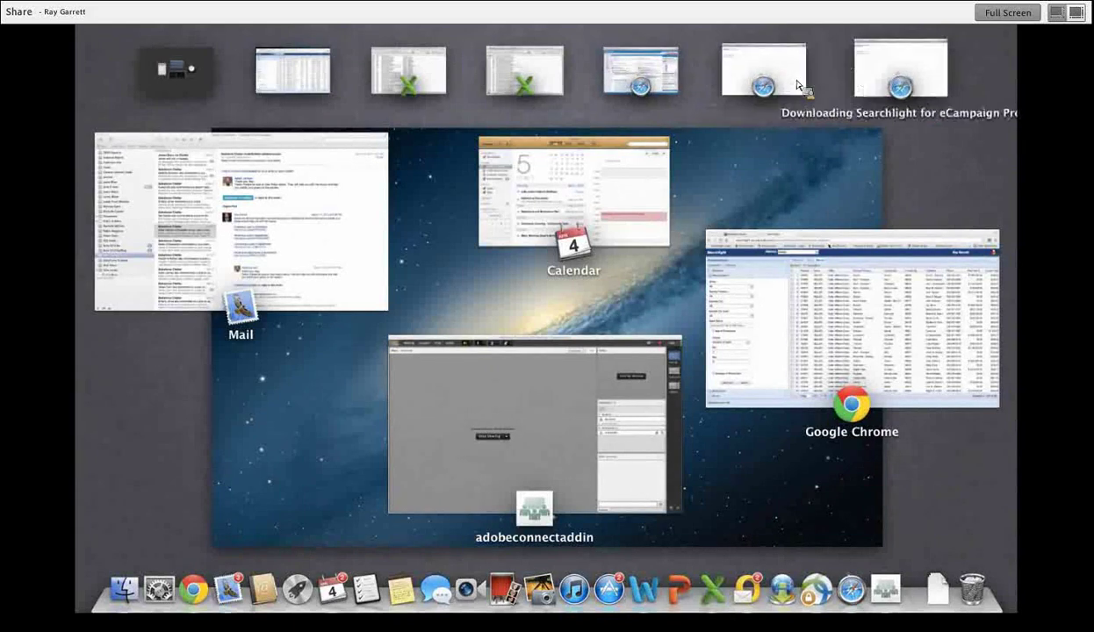
{"action": "left_click", "coordinate": [881, 82]}
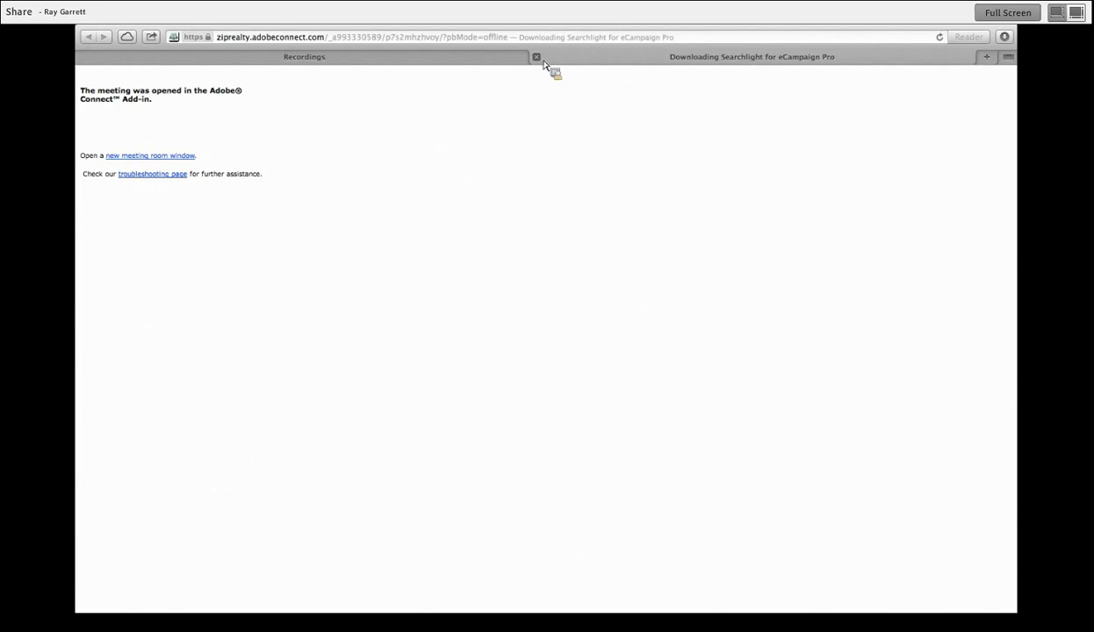
{"action": "left_click", "coordinate": [536, 56]}
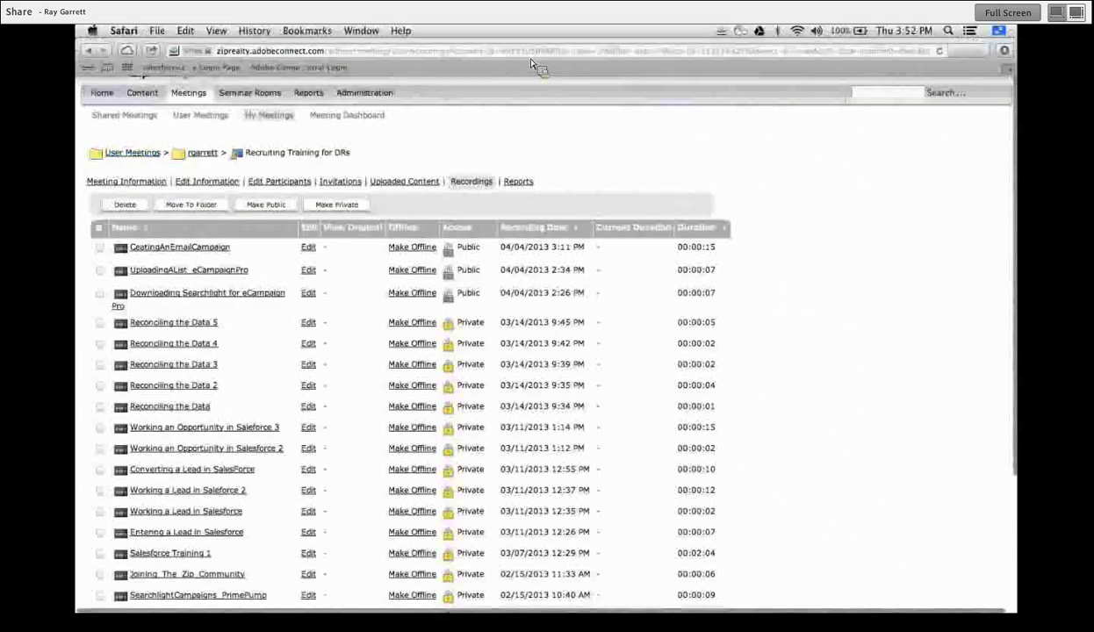
{"action": "left_click", "coordinate": [418, 51]}
{"action": "type", "text": "ecampaignpro.com"}
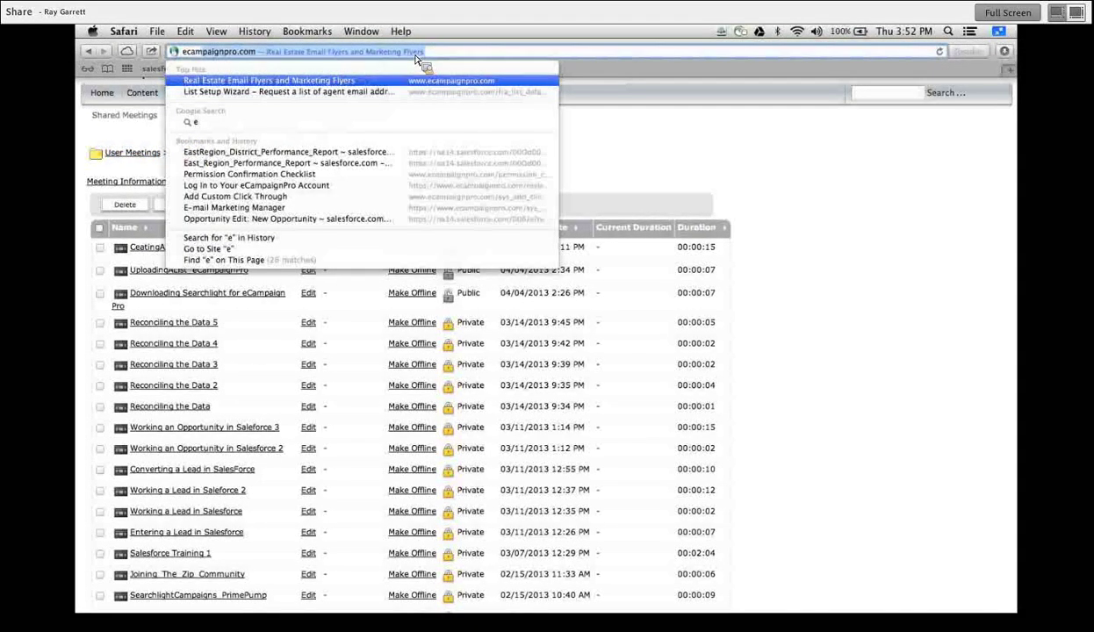
{"action": "key", "text": "Return"}
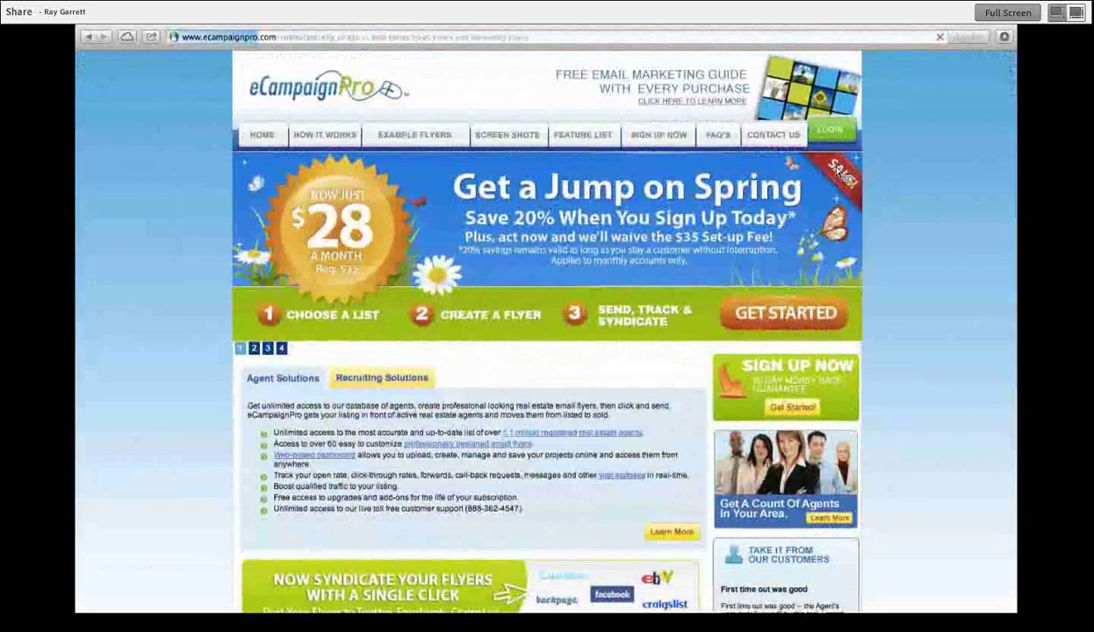
Step: Log in to the eCampaignPro account with the saved credentials and open the agent email list request
{"action": "left_click", "coordinate": [830, 131]}
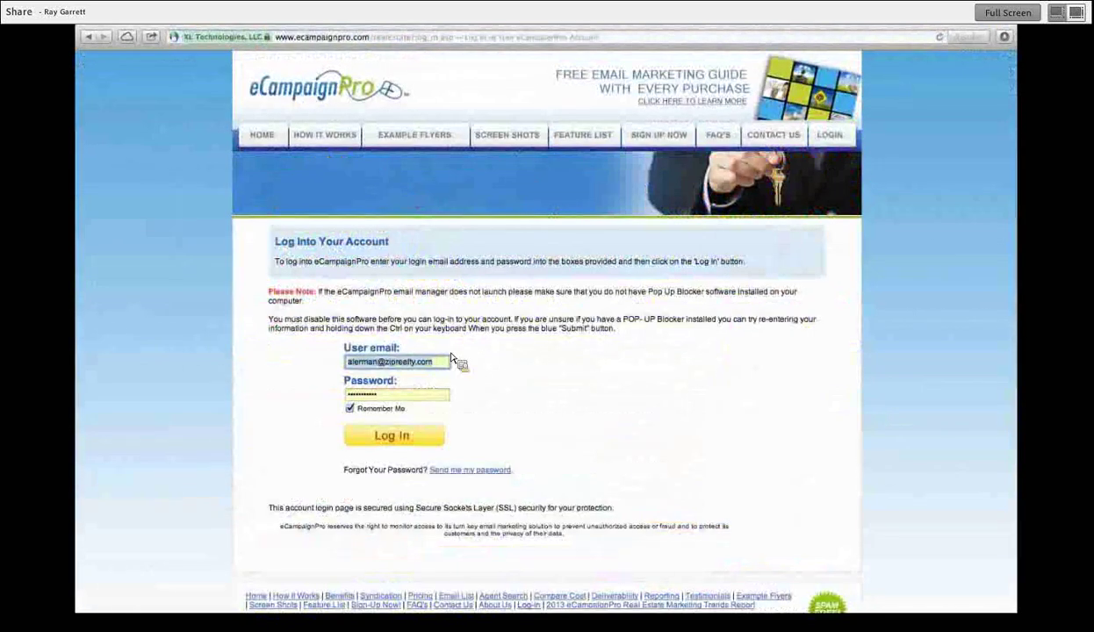
{"action": "left_click", "coordinate": [399, 439]}
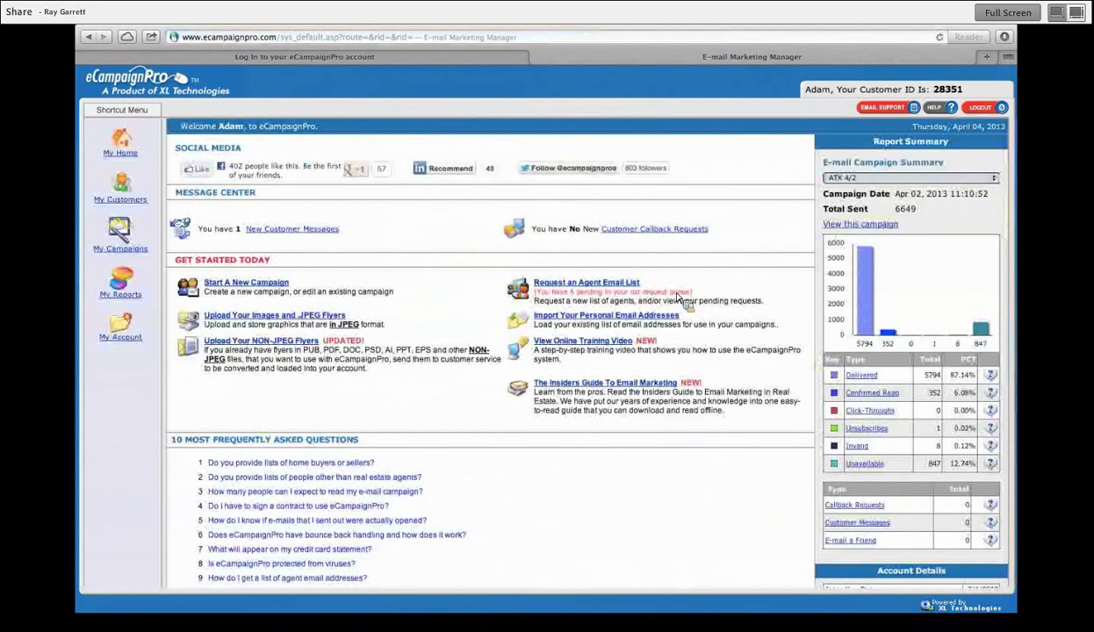
{"action": "left_click", "coordinate": [615, 291]}
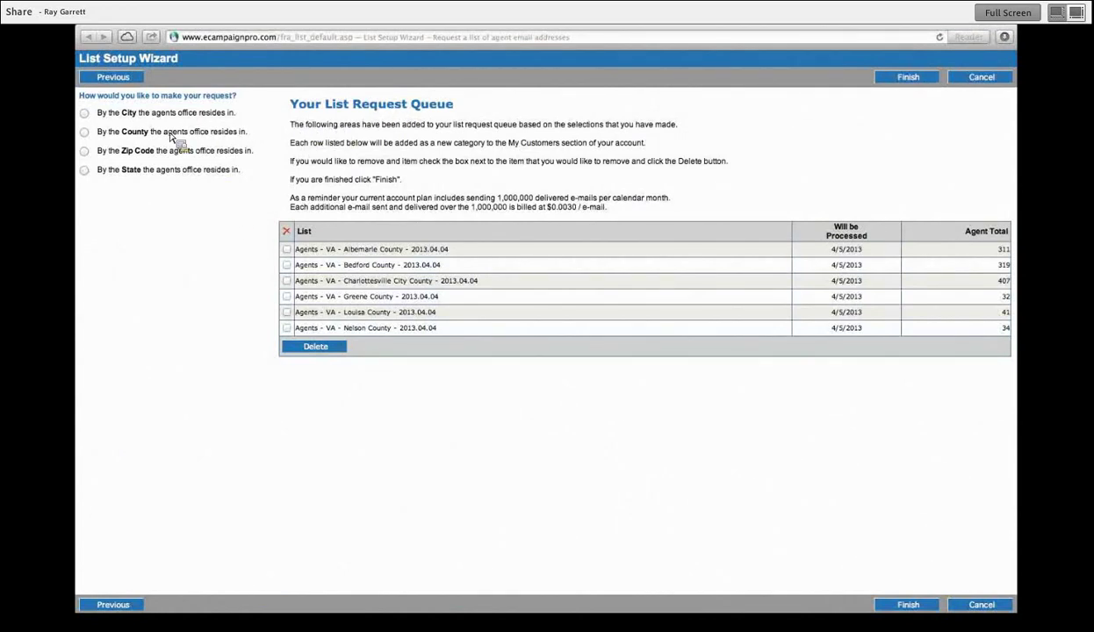
Step: Request agents by county in Virginia and add Chesterfield County to the list request queue
{"action": "left_click", "coordinate": [87, 135]}
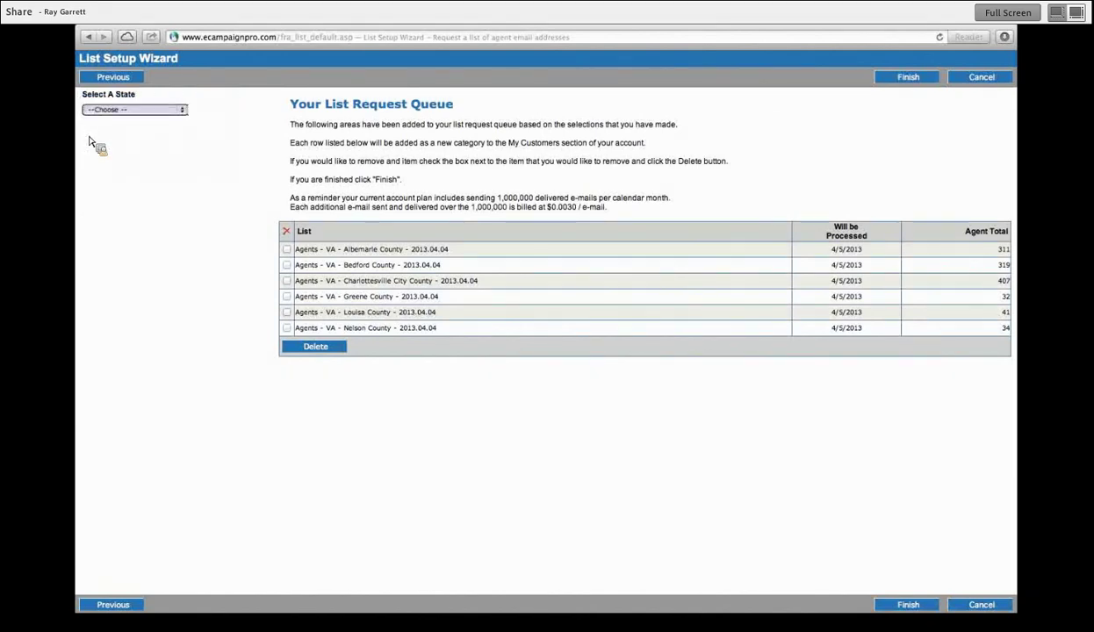
{"action": "left_click", "coordinate": [180, 110]}
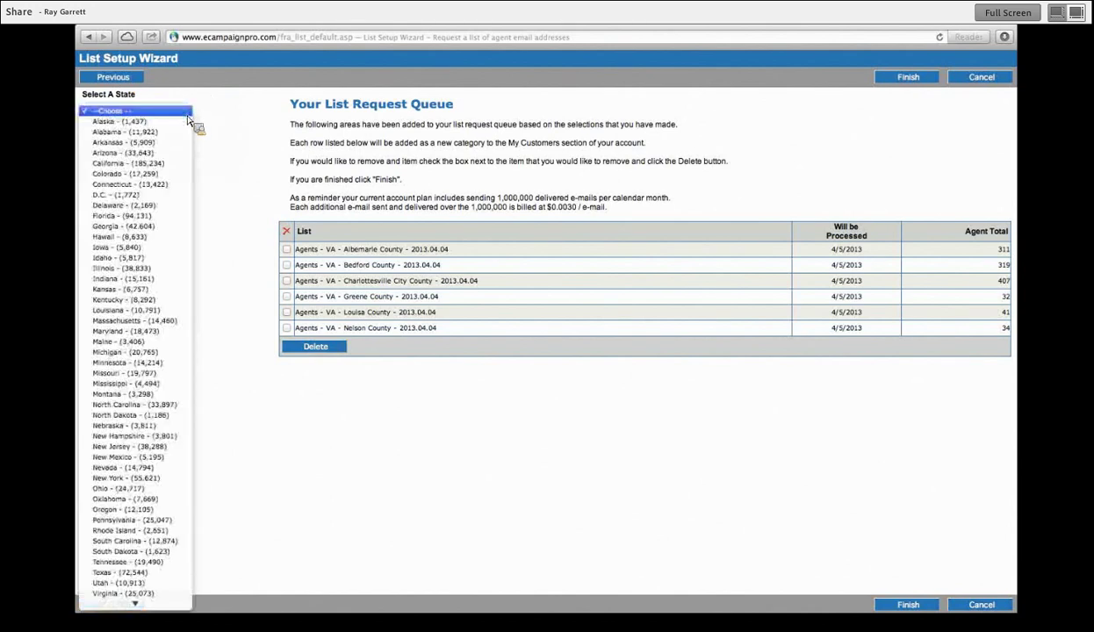
{"action": "left_click", "coordinate": [123, 594]}
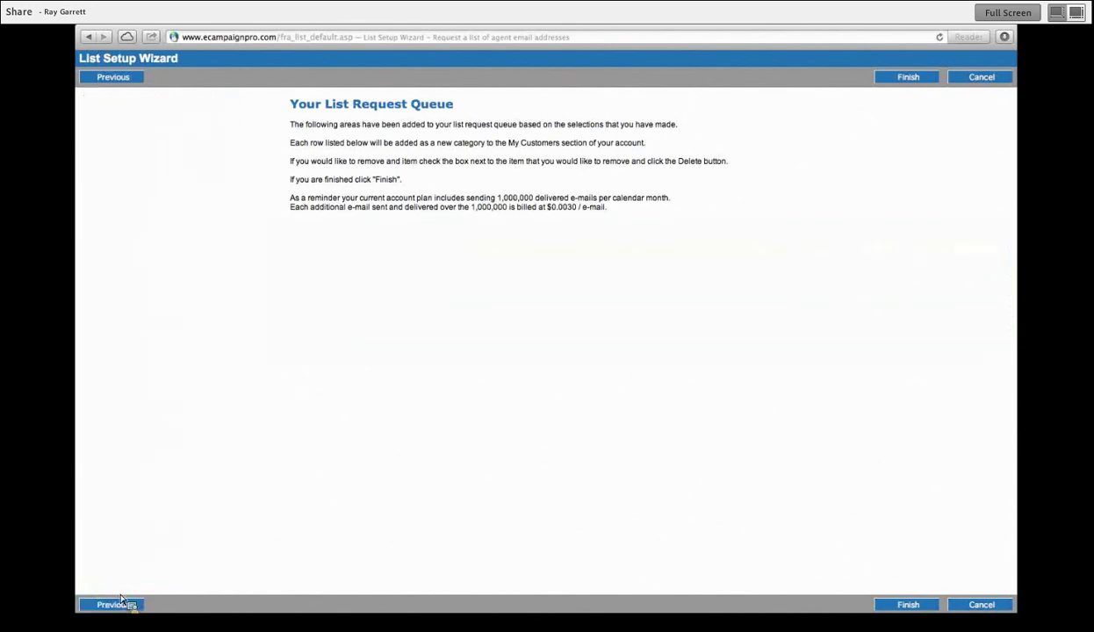
{"action": "scroll", "coordinate": [197, 401], "scroll_direction": "down", "scroll_amount": 5}
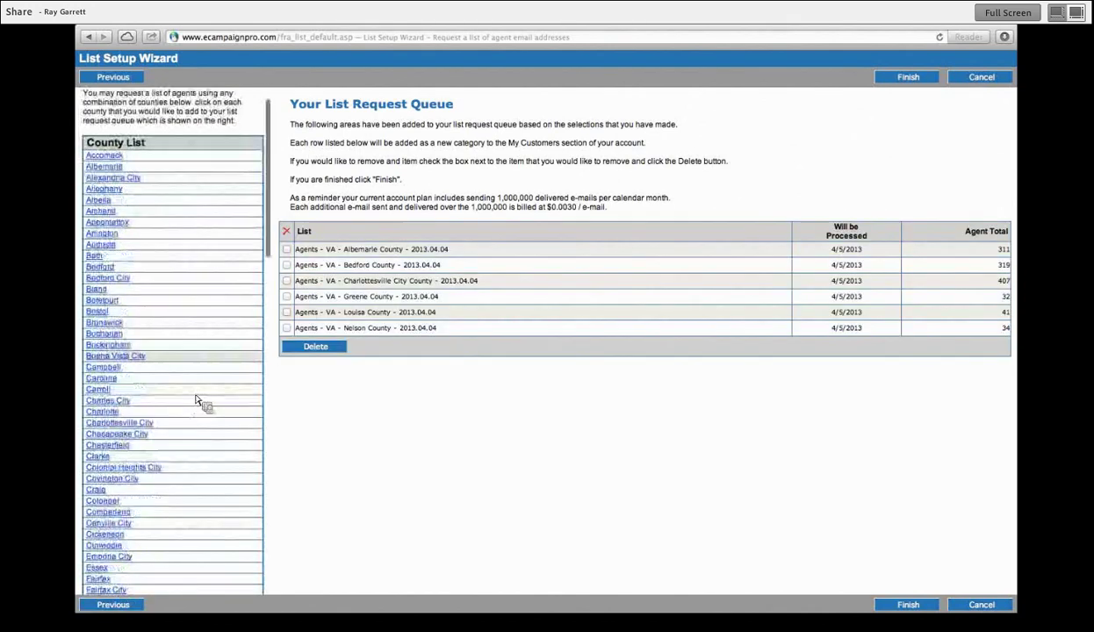
{"action": "scroll", "coordinate": [197, 401], "scroll_direction": "down", "scroll_amount": 10}
{"action": "scroll", "coordinate": [197, 400], "scroll_direction": "up", "scroll_amount": 8}
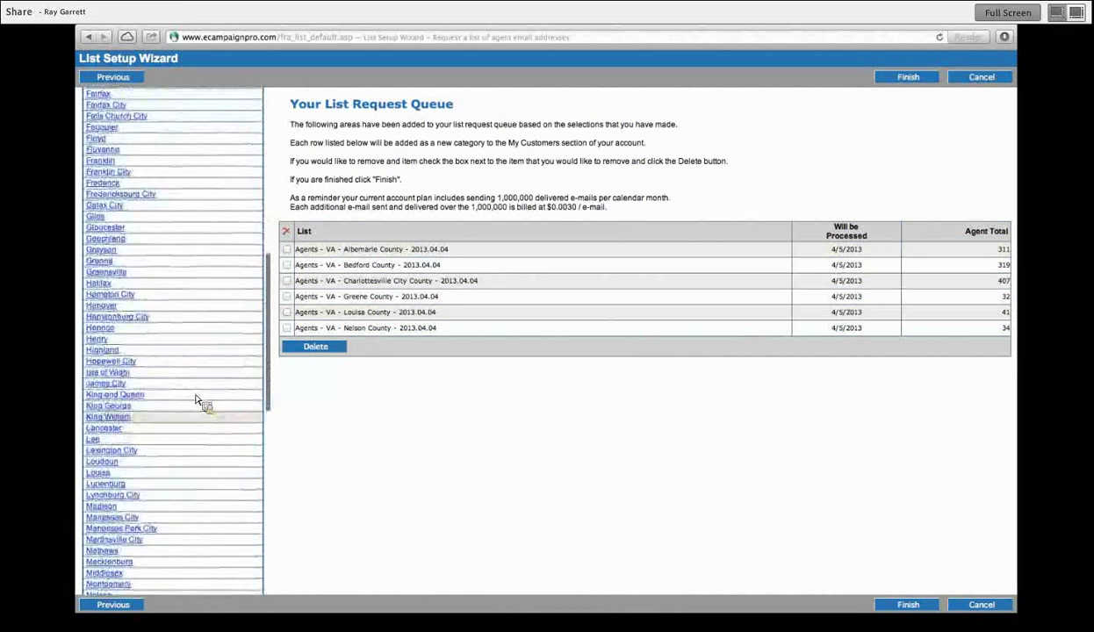
{"action": "scroll", "coordinate": [197, 401], "scroll_direction": "up", "scroll_amount": 1}
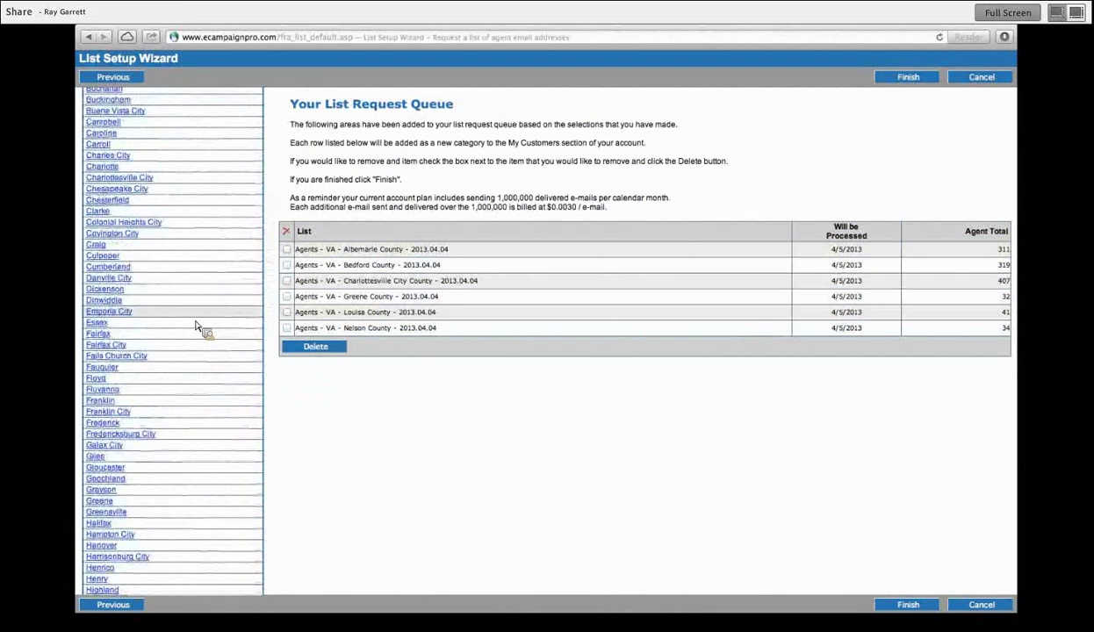
{"action": "left_click", "coordinate": [123, 201]}
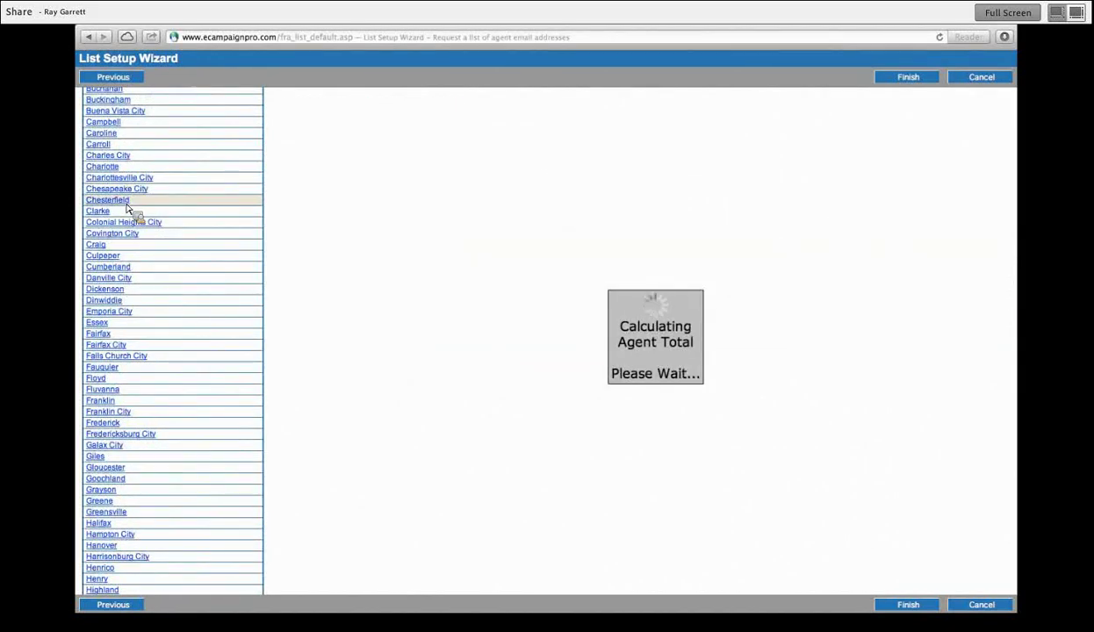
Step: Add Goochland County to the list request queue
{"action": "scroll", "coordinate": [168, 333], "scroll_direction": "down", "scroll_amount": 1}
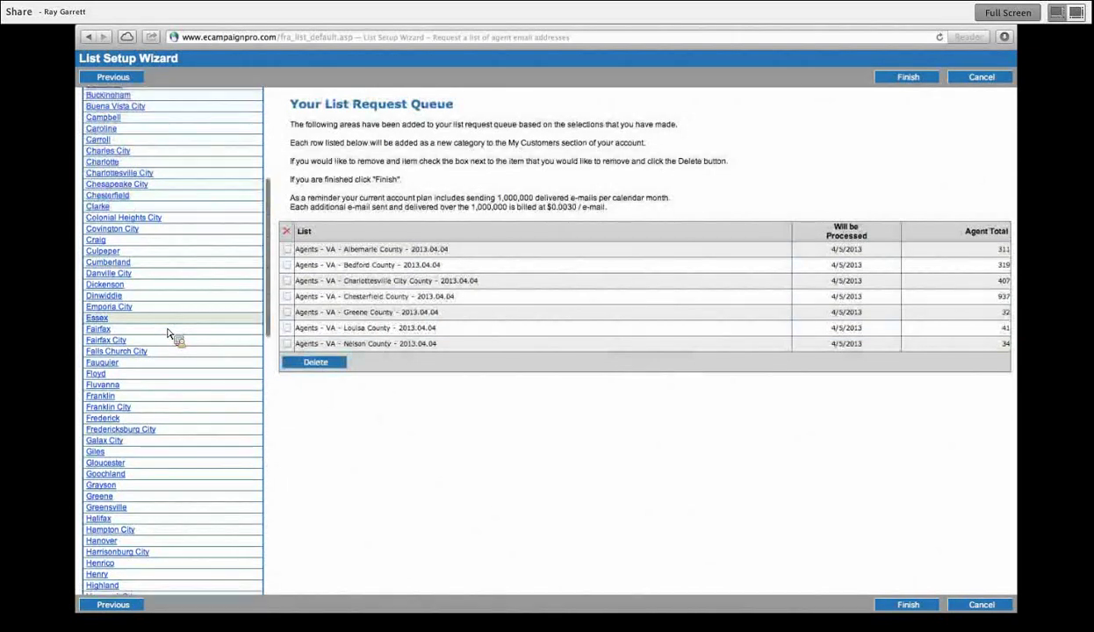
{"action": "scroll", "coordinate": [169, 334], "scroll_direction": "down", "scroll_amount": 3}
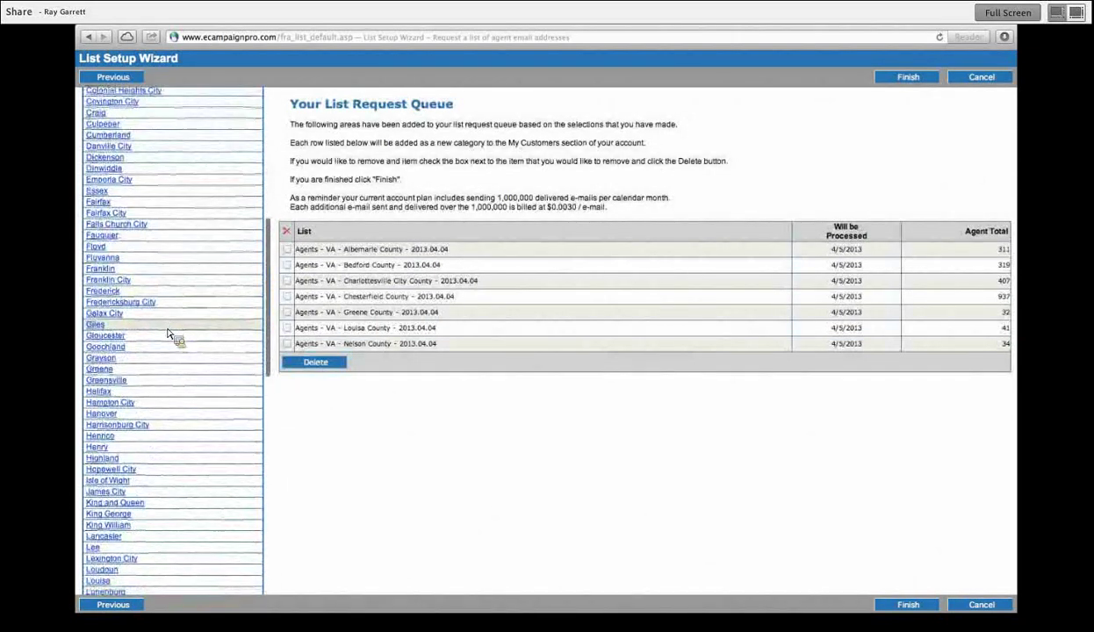
{"action": "scroll", "coordinate": [168, 334], "scroll_direction": "down", "scroll_amount": 1}
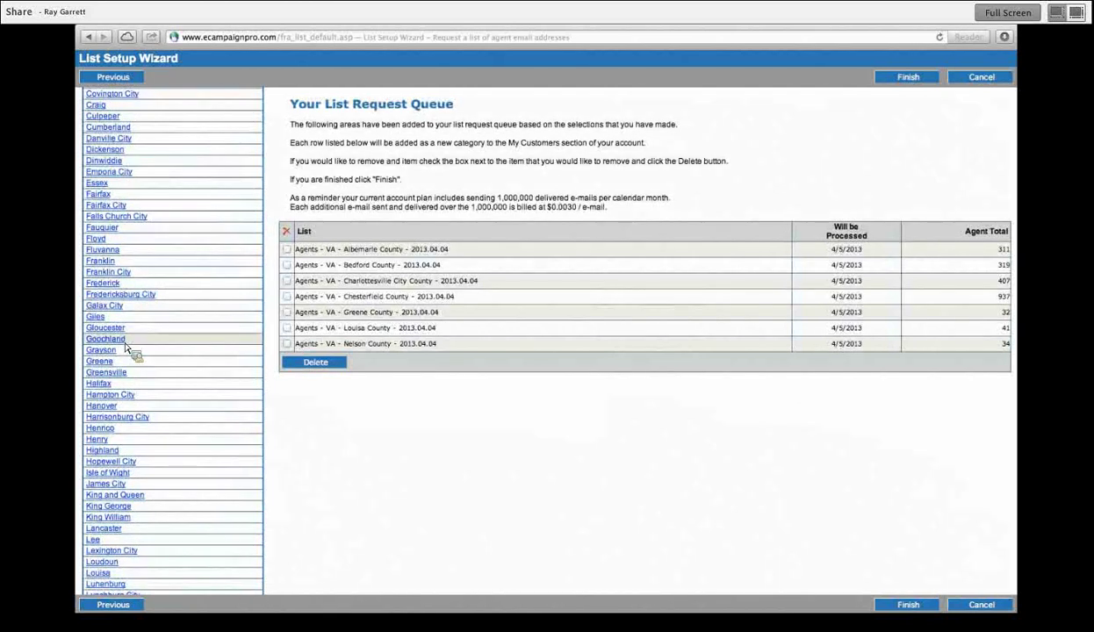
{"action": "left_click", "coordinate": [124, 343]}
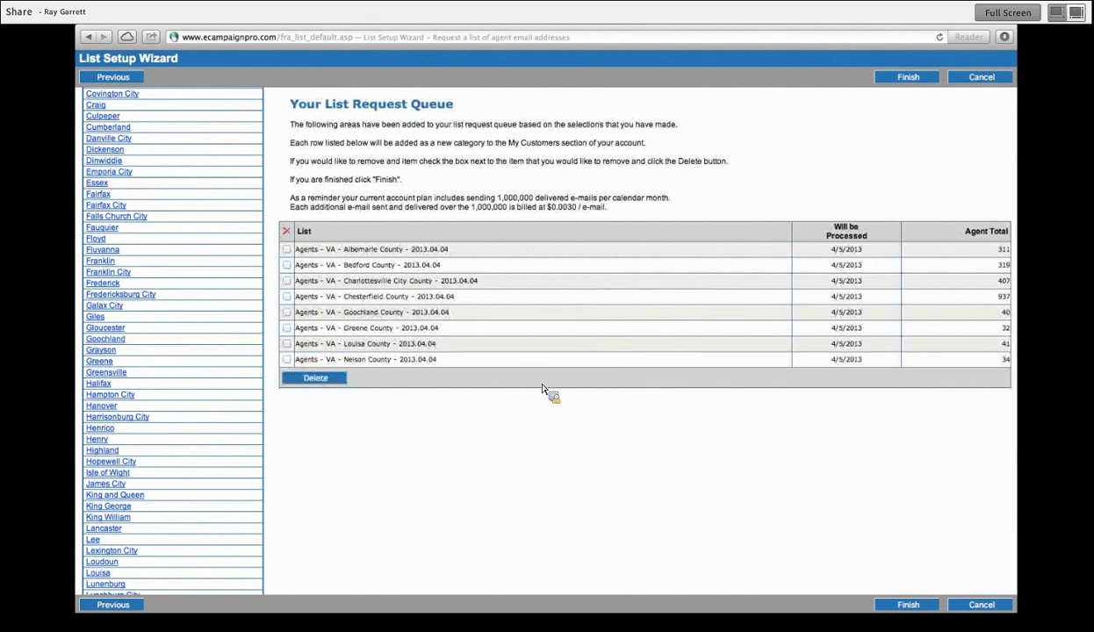
Step: Finish the list request wizard and approve the request for the queued agent e-mail addresses
{"action": "left_click", "coordinate": [922, 609]}
{"action": "left_click", "coordinate": [899, 607]}
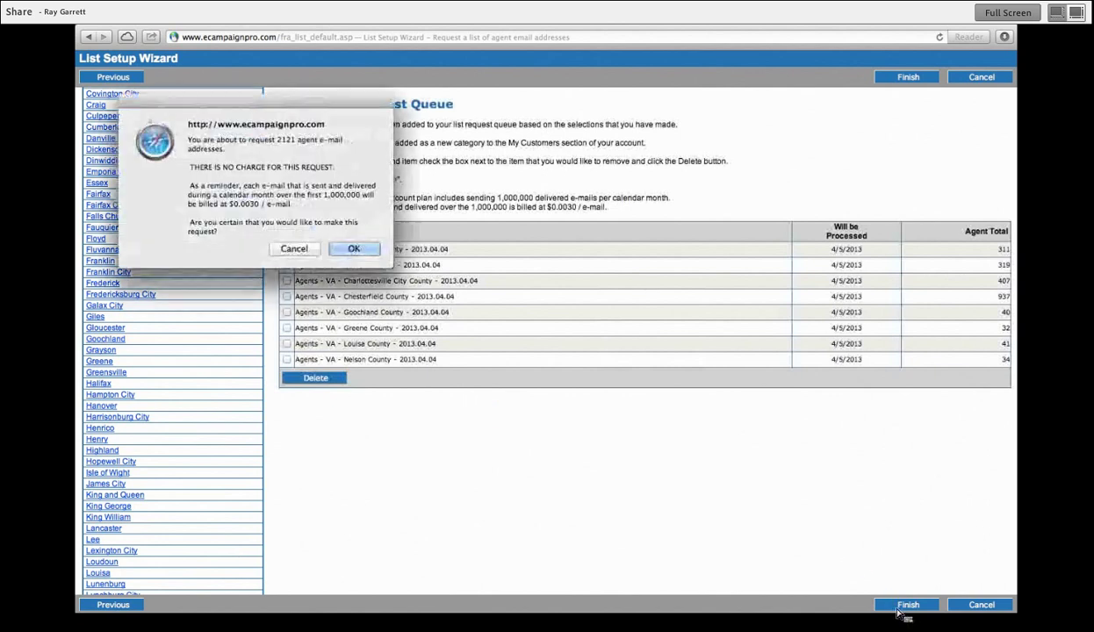
{"action": "left_click", "coordinate": [360, 249]}
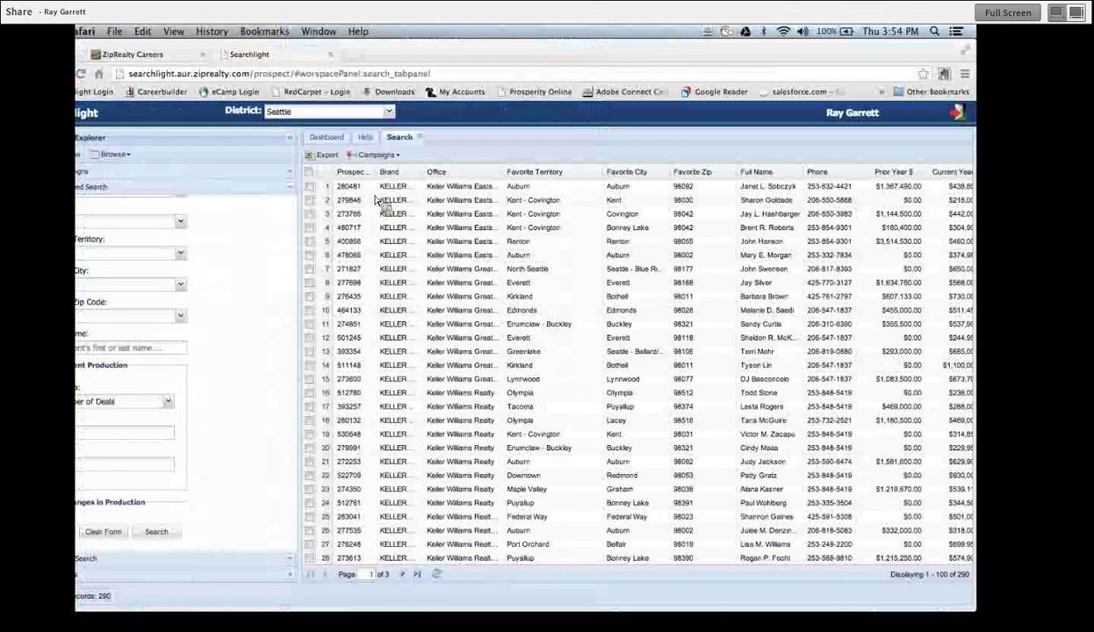
Step: Switch back to eCampaignPro in Safari and open the import form for personal email addresses
{"action": "key", "text": "ctrl+Up"}
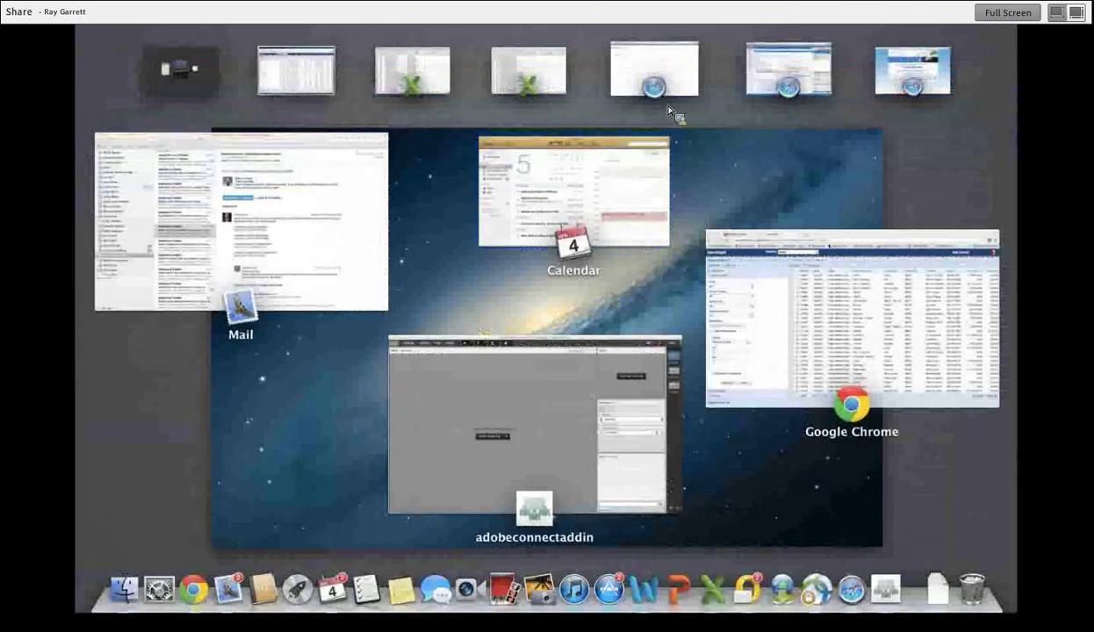
{"action": "left_click", "coordinate": [778, 85]}
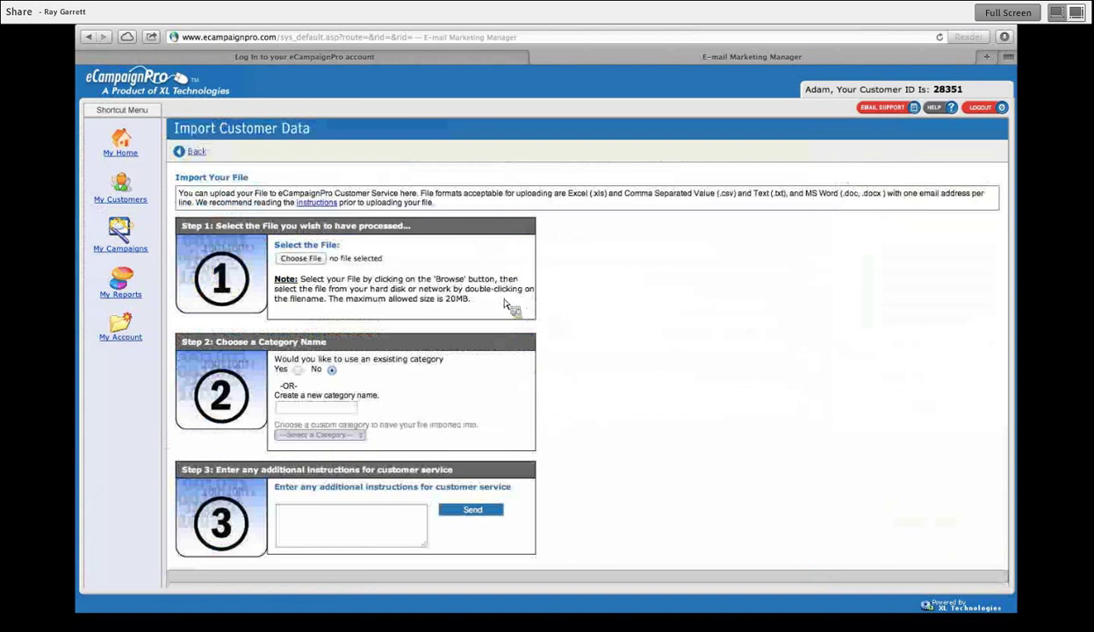
Step: Select the CSV file SeattleKellerWillAgents_2-5deals from the Documents folder as the file to import
{"action": "left_click", "coordinate": [303, 260]}
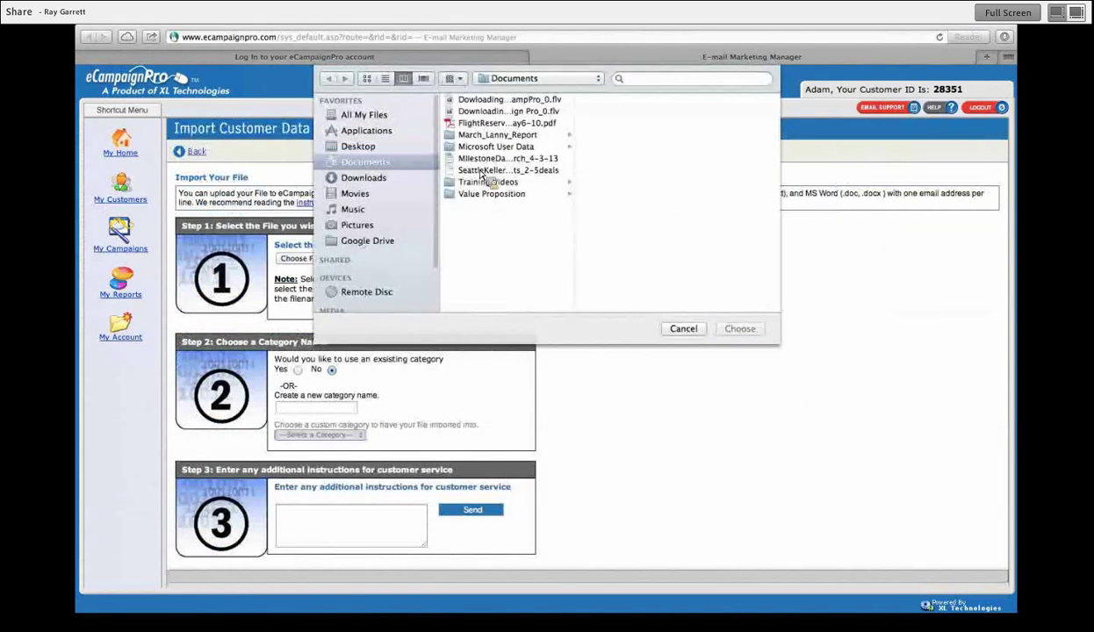
{"action": "left_click", "coordinate": [483, 171]}
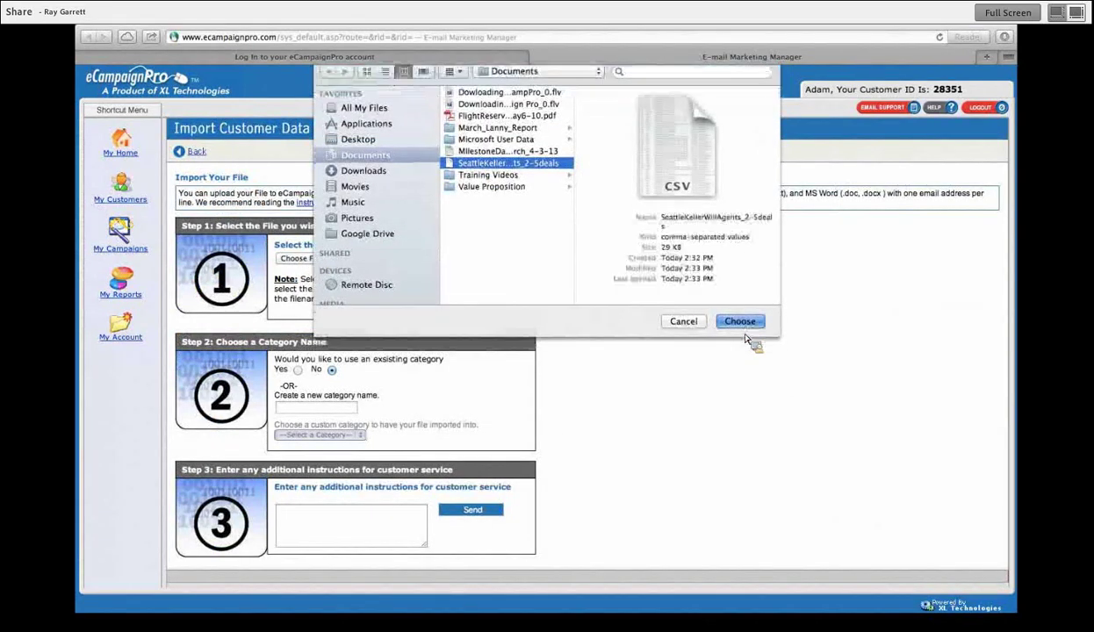
{"action": "left_click", "coordinate": [742, 330]}
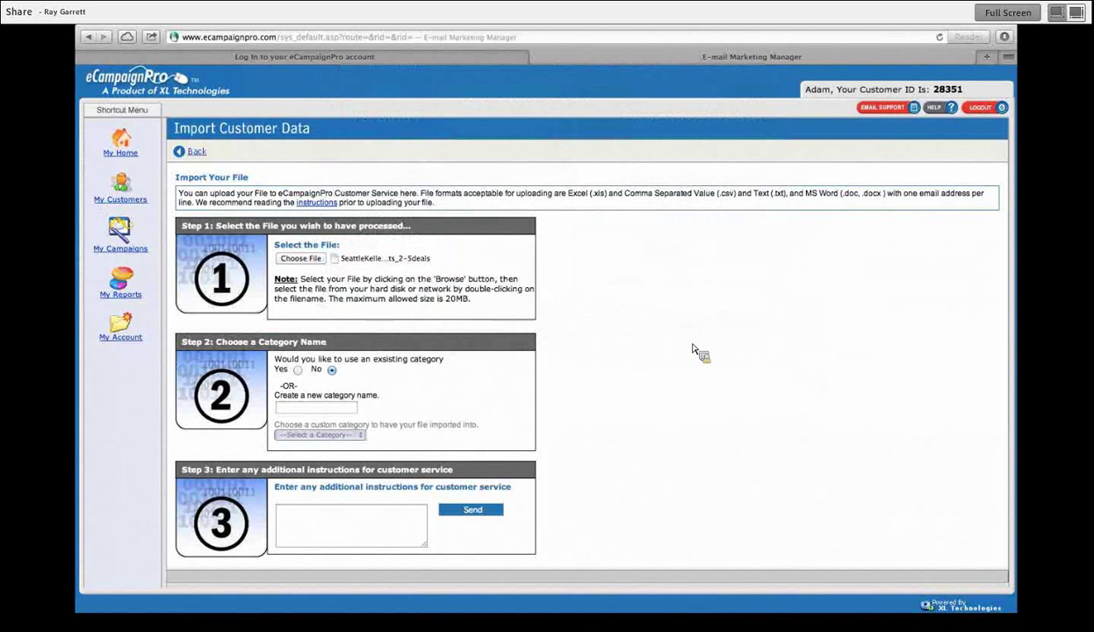
Step: Name the new category for the imported contacts "Seattle KW Agents 4.4"
{"action": "left_click", "coordinate": [301, 407]}
{"action": "type", "text": "See"}
{"action": "type", "text": "attle KW "}
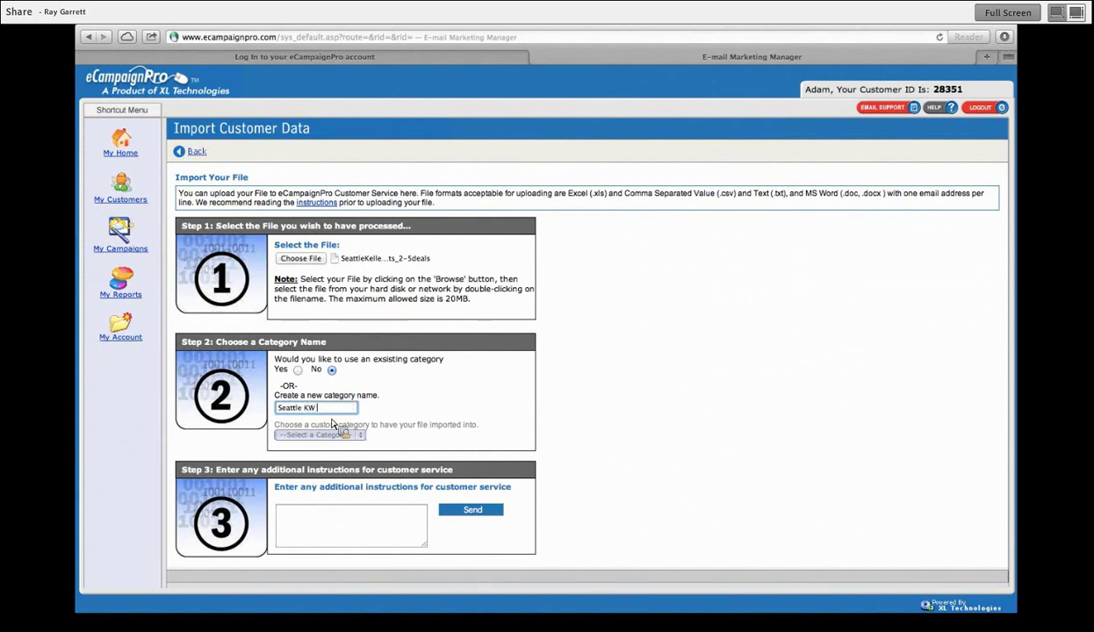
{"action": "type", "text": "Agents 4.4"}
Step: Add the customer service instruction "Call me with questions" and send the import request
{"action": "left_click", "coordinate": [376, 537]}
{"action": "type", "text": "Ca"}
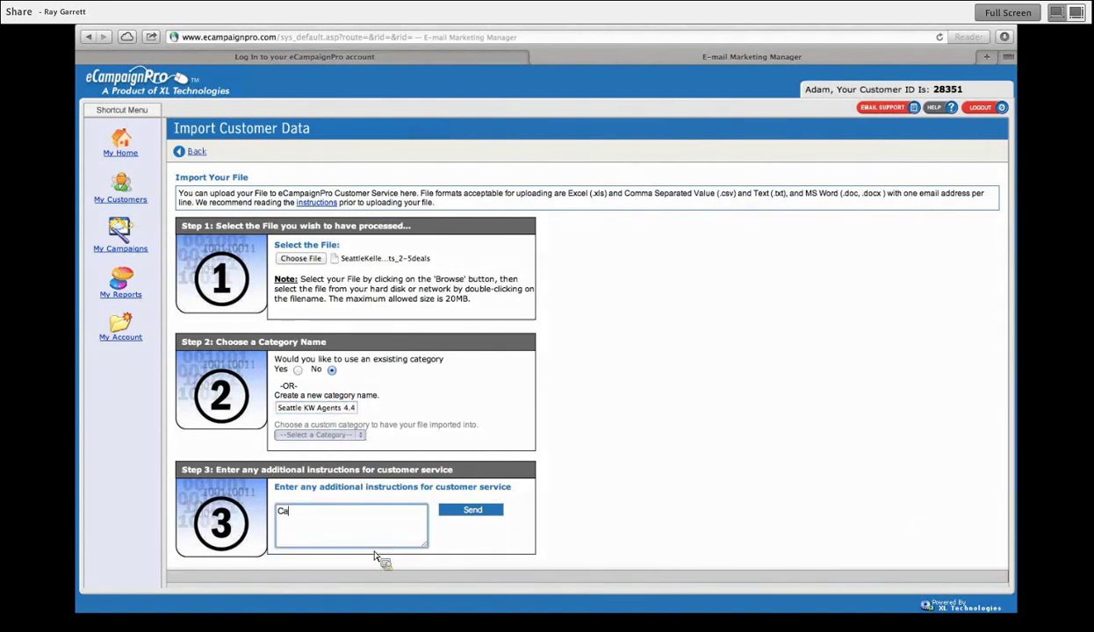
{"action": "type", "text": "ll me with questions"}
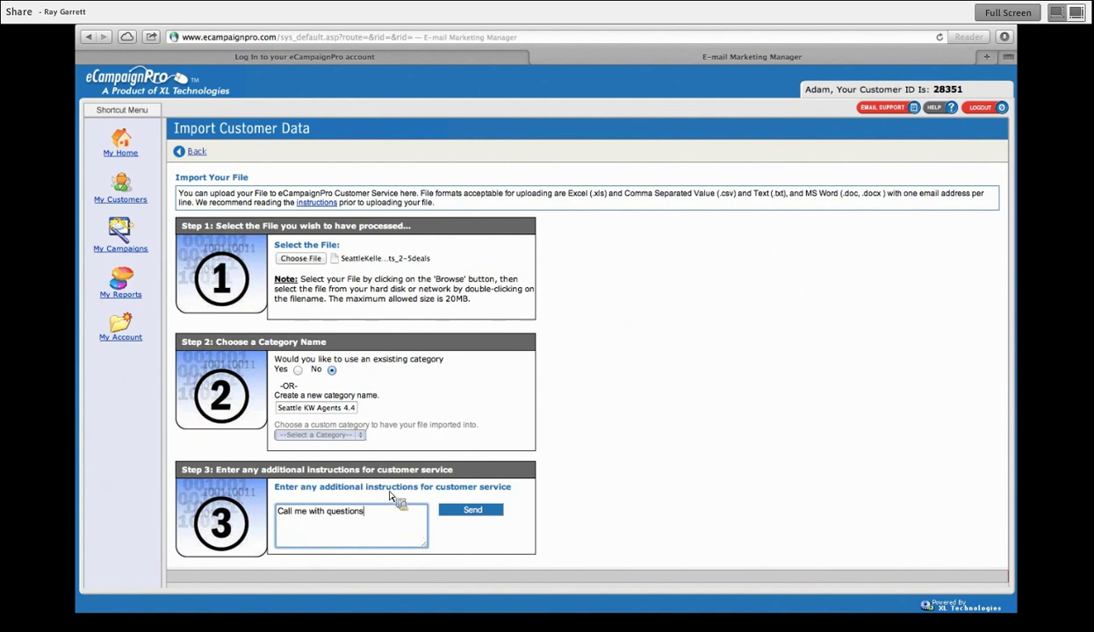
{"action": "left_click", "coordinate": [472, 510]}
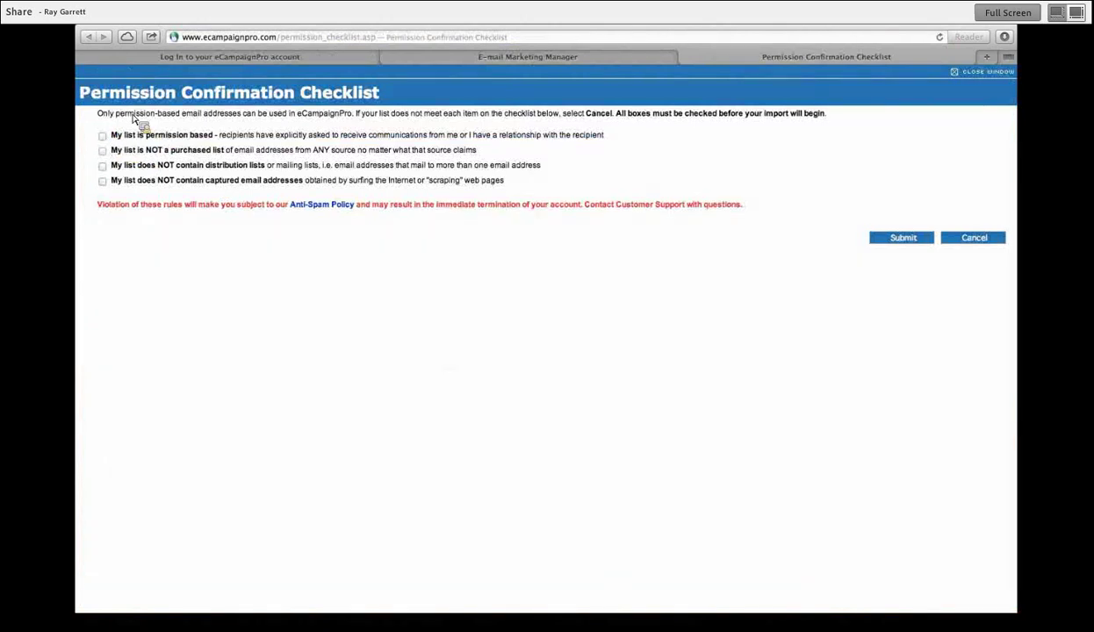
Step: Confirm all four statements in the permission checklist about the list's origin and contents, and submit it
{"action": "left_click", "coordinate": [103, 137]}
{"action": "left_click", "coordinate": [103, 151]}
{"action": "left_click", "coordinate": [102, 166]}
{"action": "left_click", "coordinate": [104, 181]}
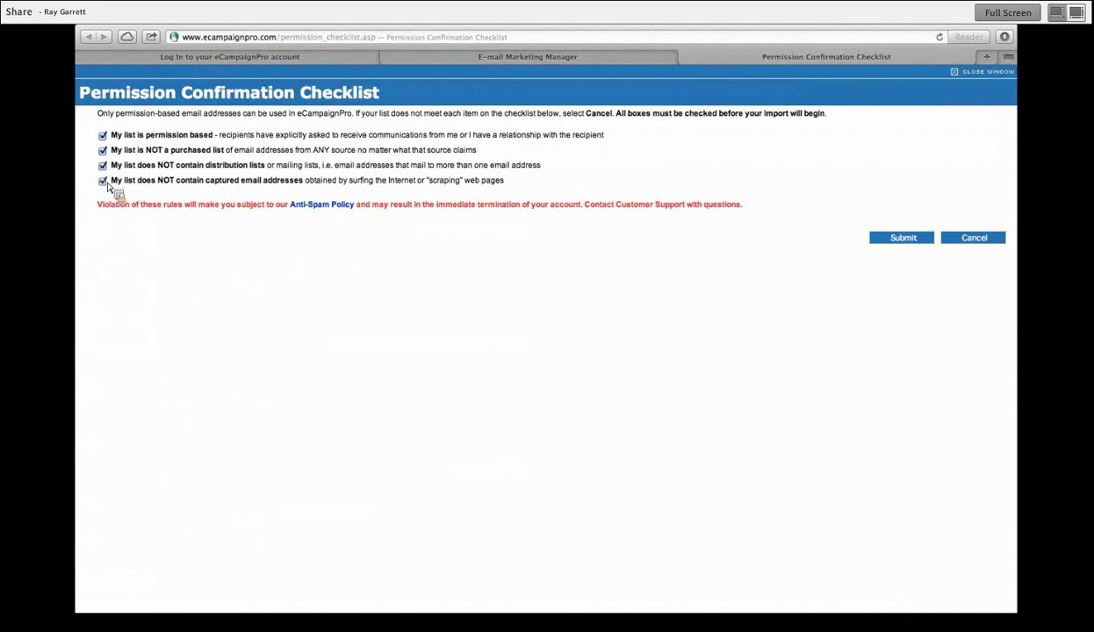
{"action": "left_click", "coordinate": [910, 239]}
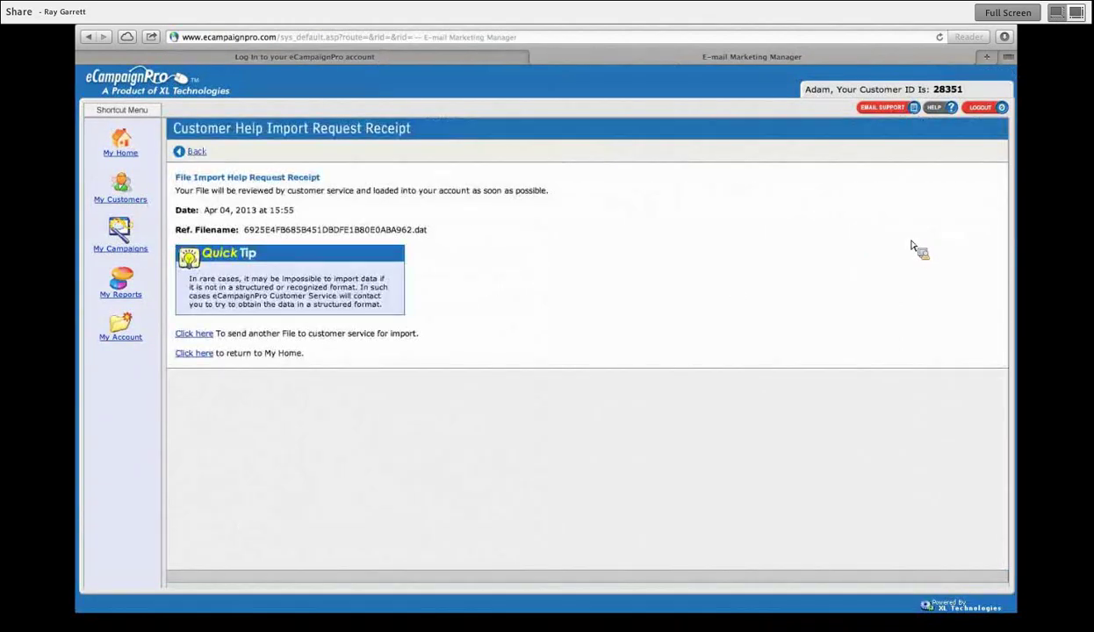
Step: View the list of e-mail campaigns and return to the eCampaignPro home page
{"action": "left_click", "coordinate": [138, 252]}
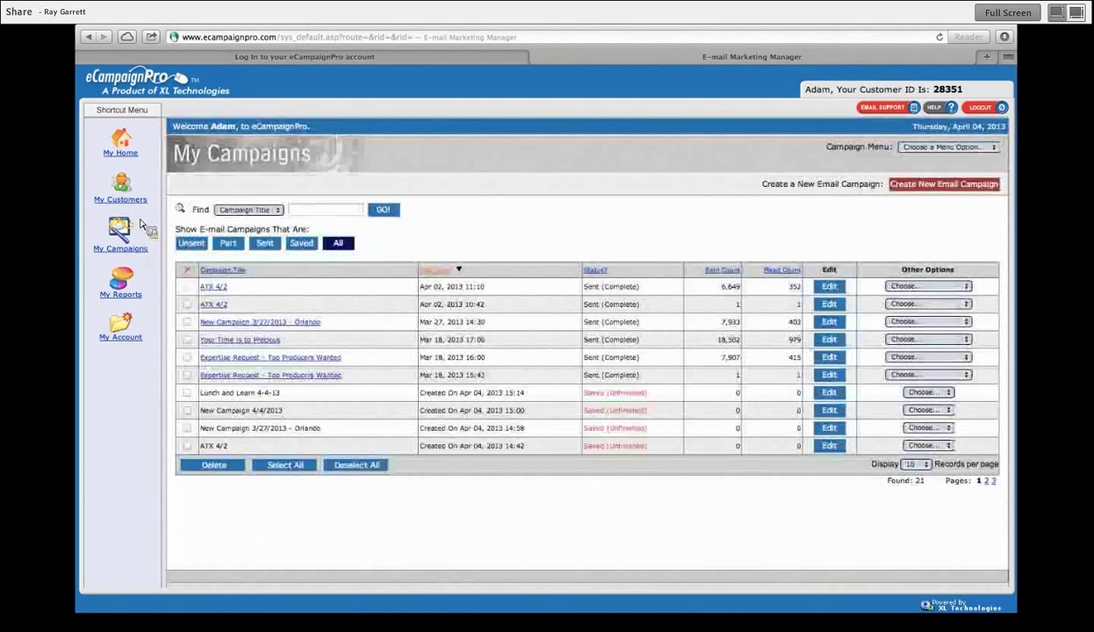
{"action": "left_click", "coordinate": [125, 155]}
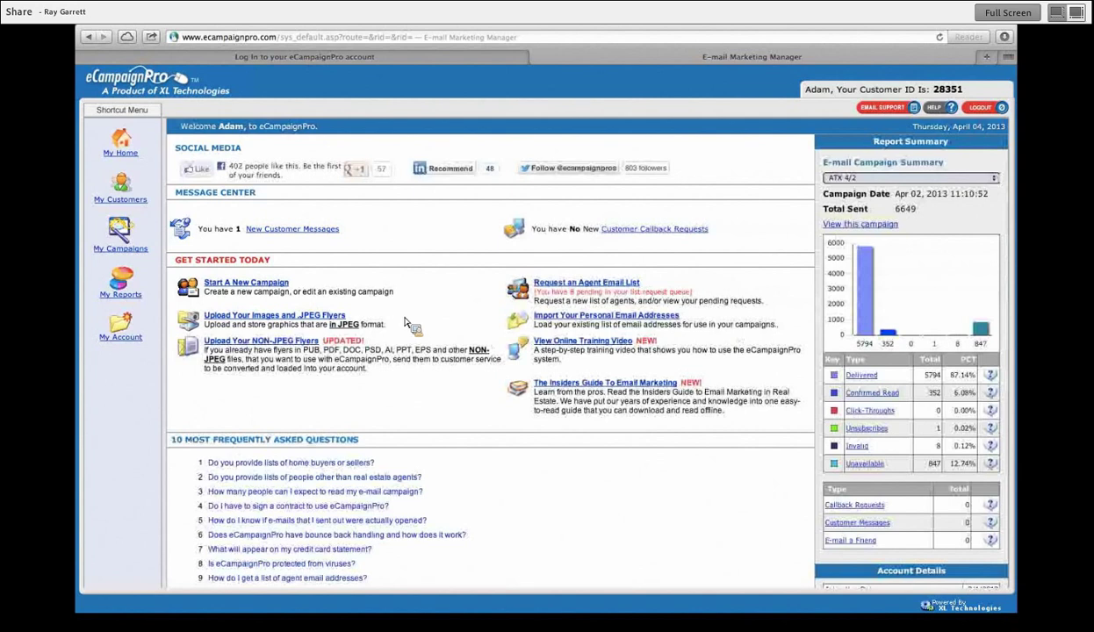
Step: Switch to the Adobe Connect meeting window and display its meeting and recording commands
{"action": "key", "text": "ctrl+Up"}
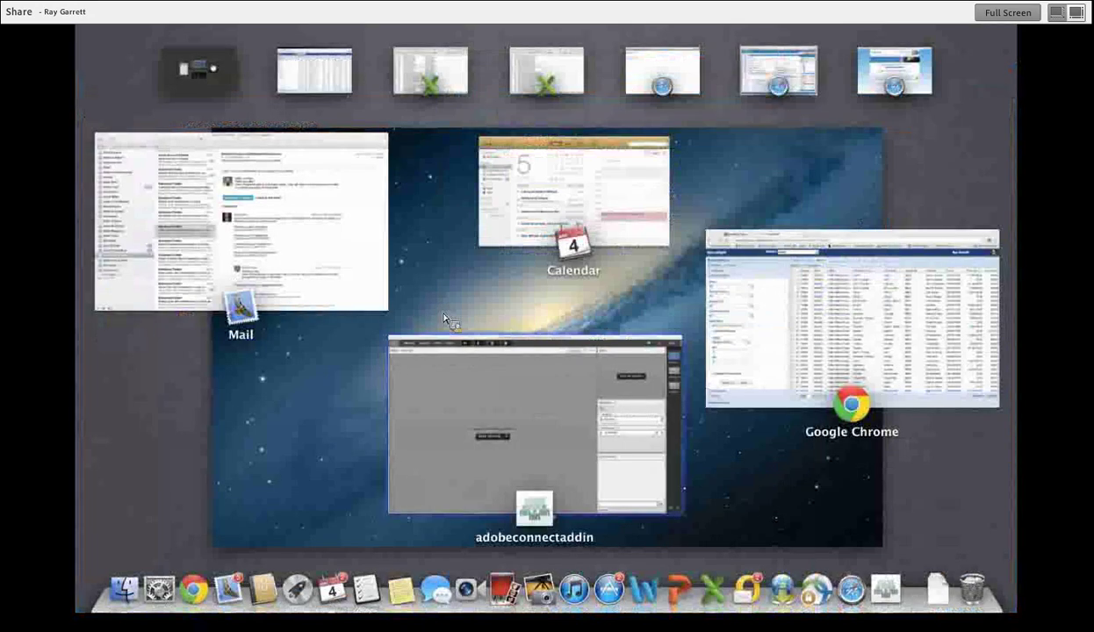
{"action": "left_click", "coordinate": [445, 388]}
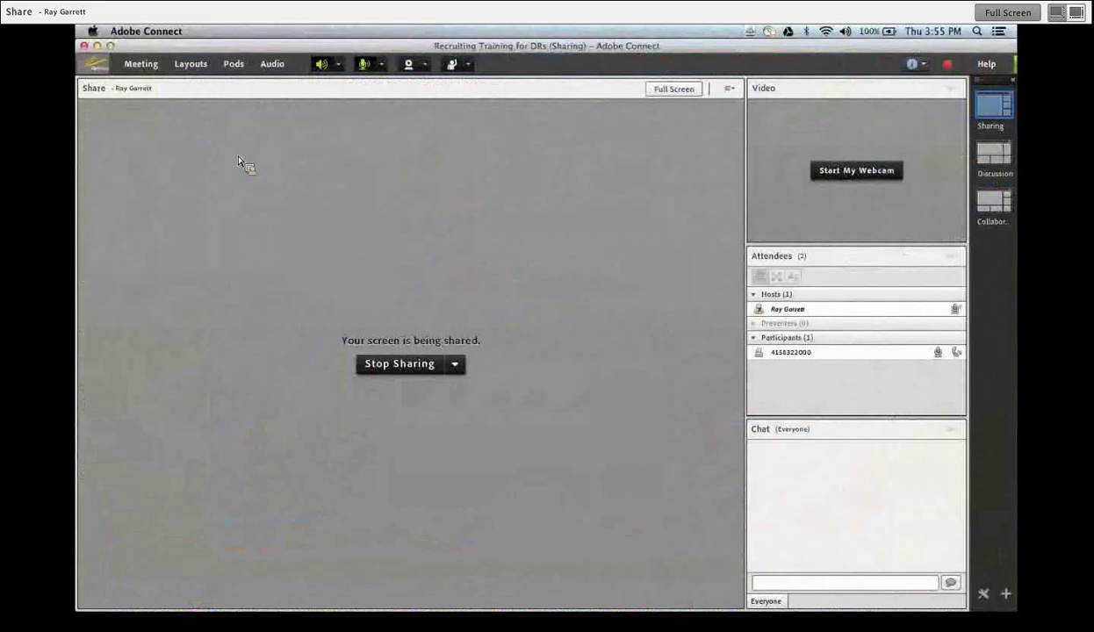
{"action": "left_click", "coordinate": [143, 67]}
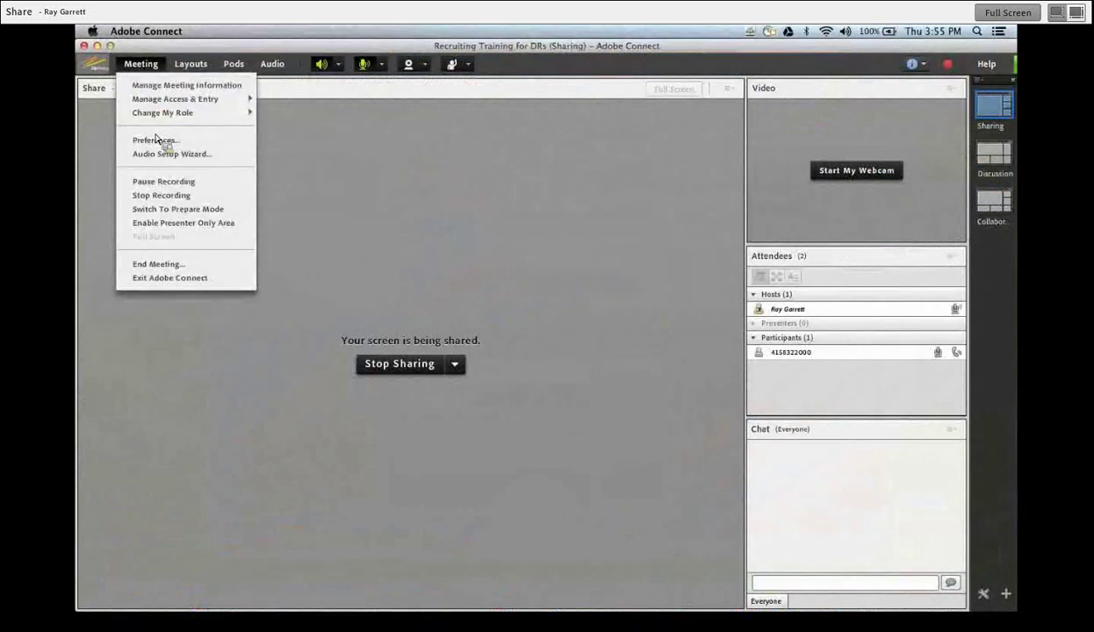